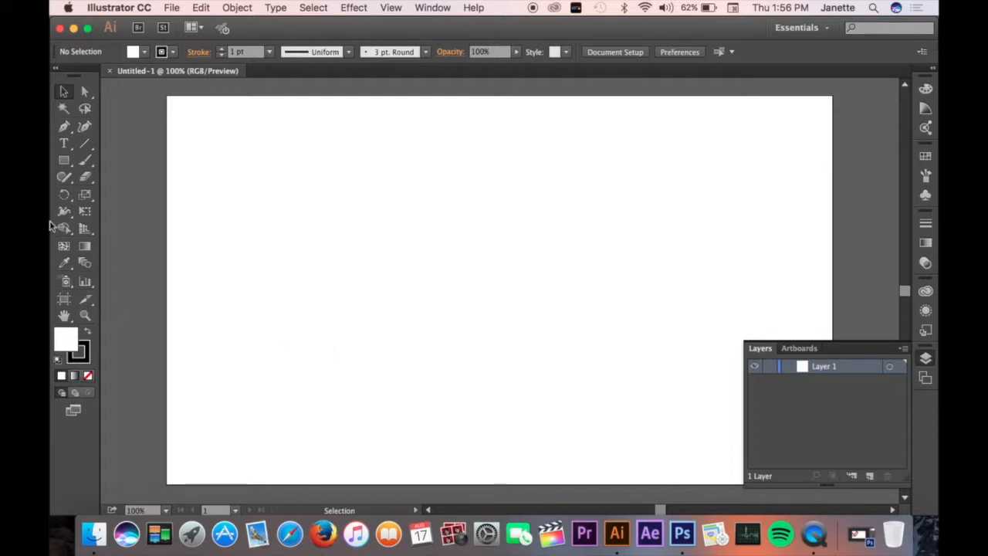
Place a point text reading "J" in the upper-left area of the artboard with the Type tool
{"action": "left_click", "coordinate": [66, 142]}
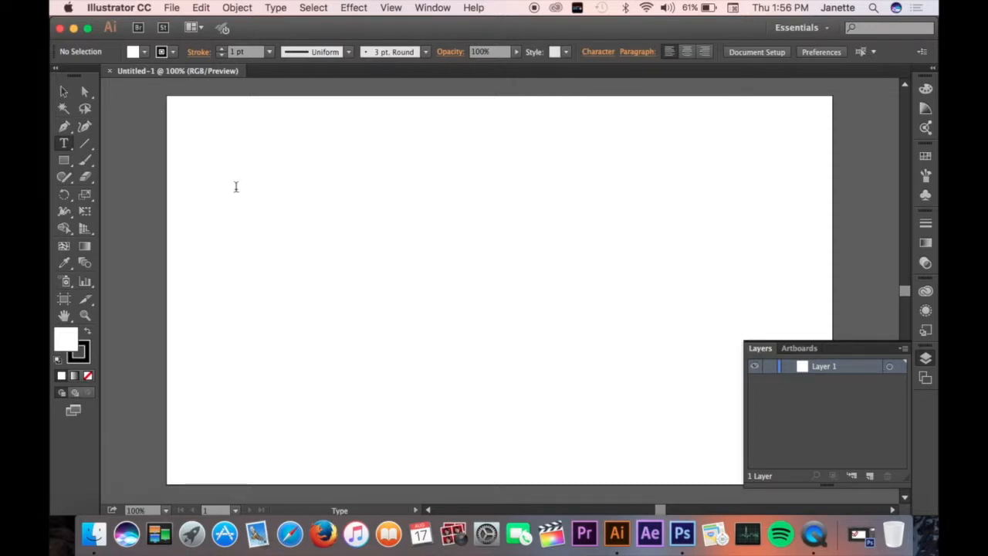
{"action": "left_click", "coordinate": [236, 186]}
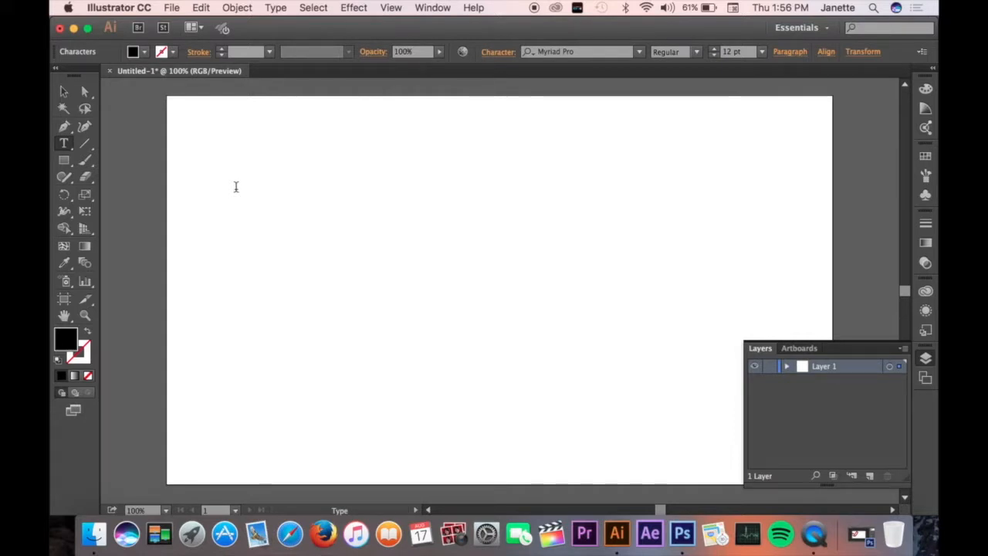
{"action": "left_click", "coordinate": [236, 187]}
{"action": "type", "text": "J"}
{"action": "left_click", "coordinate": [285, 170], "text": "super"}
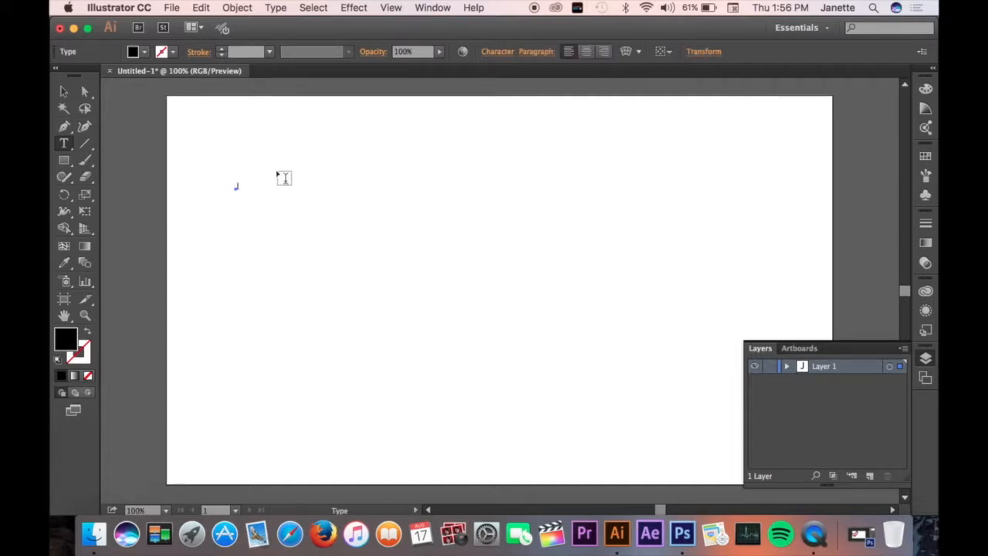
{"action": "left_click", "coordinate": [237, 183]}
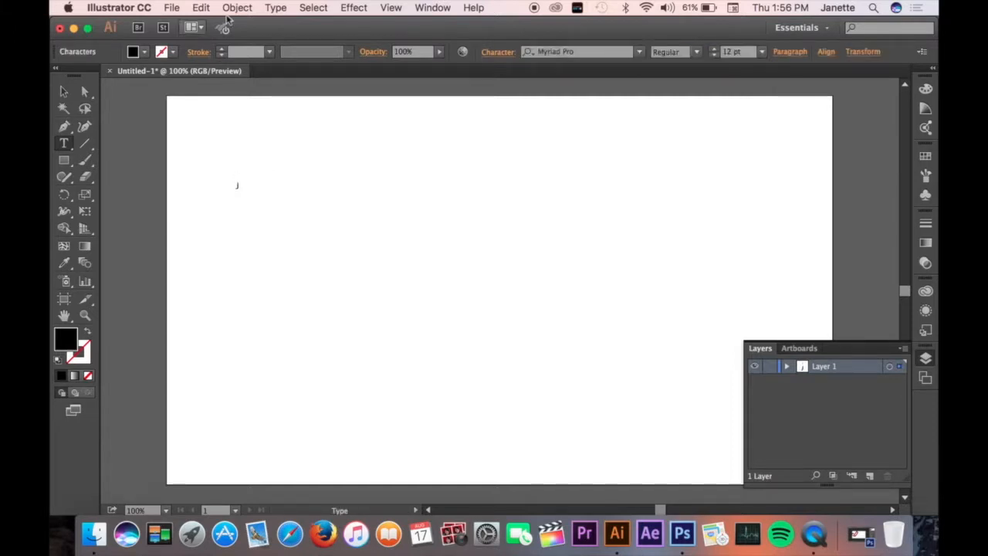
{"action": "key", "text": "Escape"}
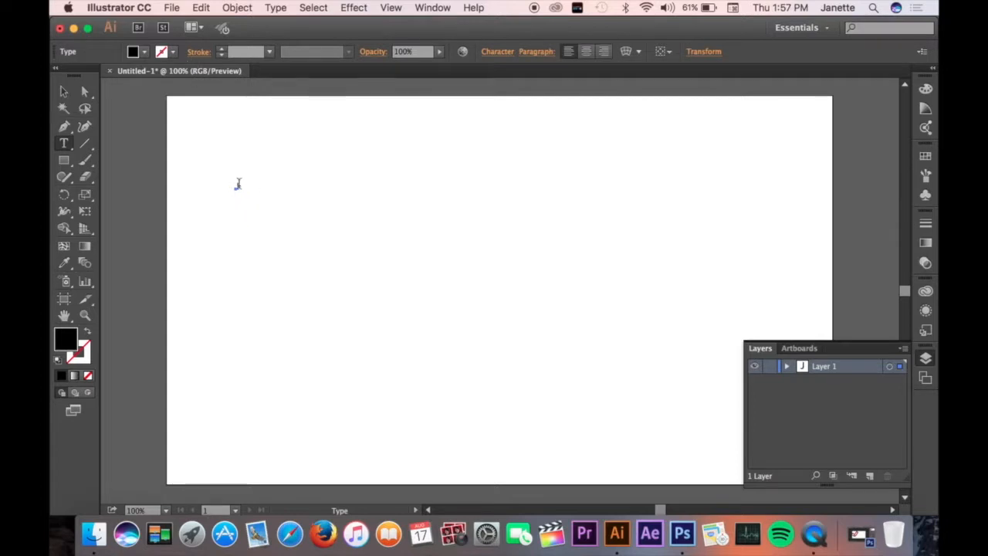
{"action": "left_click", "coordinate": [209, 185]}
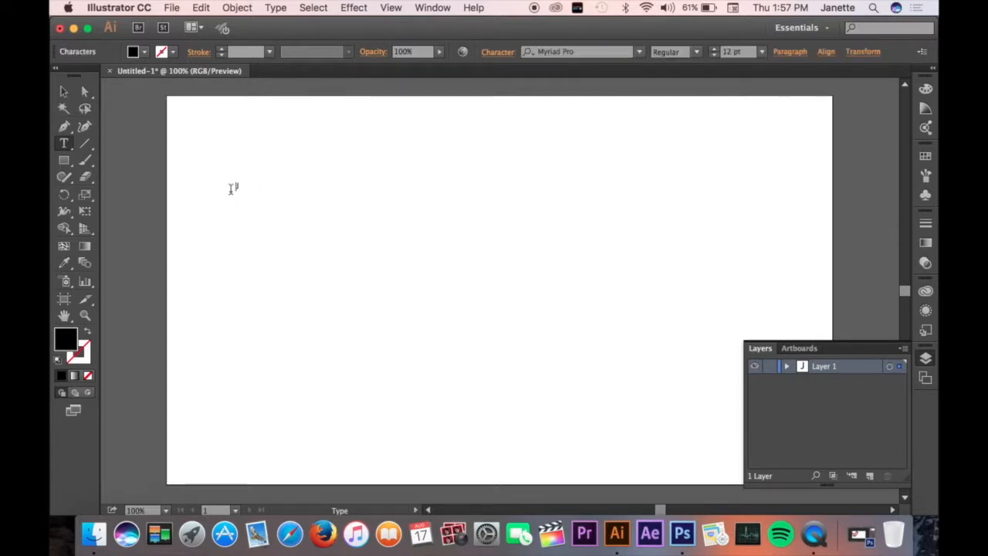
Enlarge the letter J to 130 pt and change its font to Arial Black
{"action": "left_click_drag", "start_coordinate": [231, 185], "coordinate": [270, 190]}
{"action": "left_click", "coordinate": [715, 49]}
{"action": "left_click_drag", "start_coordinate": [716, 49], "coordinate": [717, 51]}
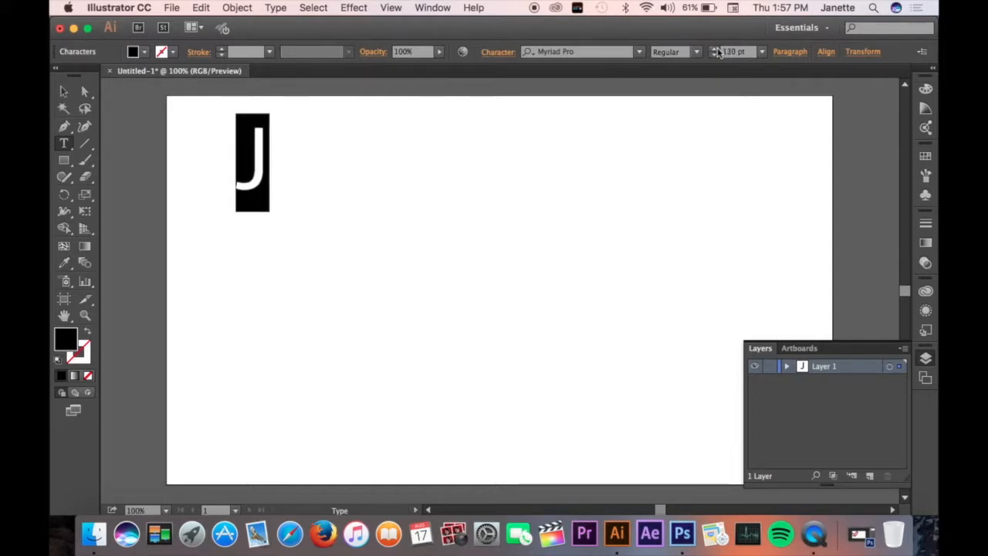
{"action": "left_click", "coordinate": [640, 51]}
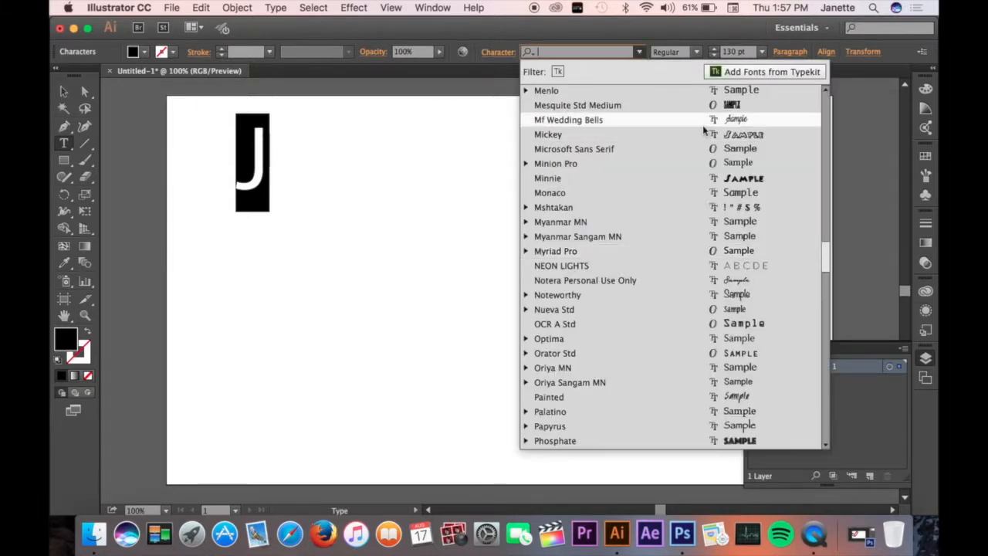
{"action": "scroll", "coordinate": [703, 131], "scroll_direction": "up", "scroll_amount": 20}
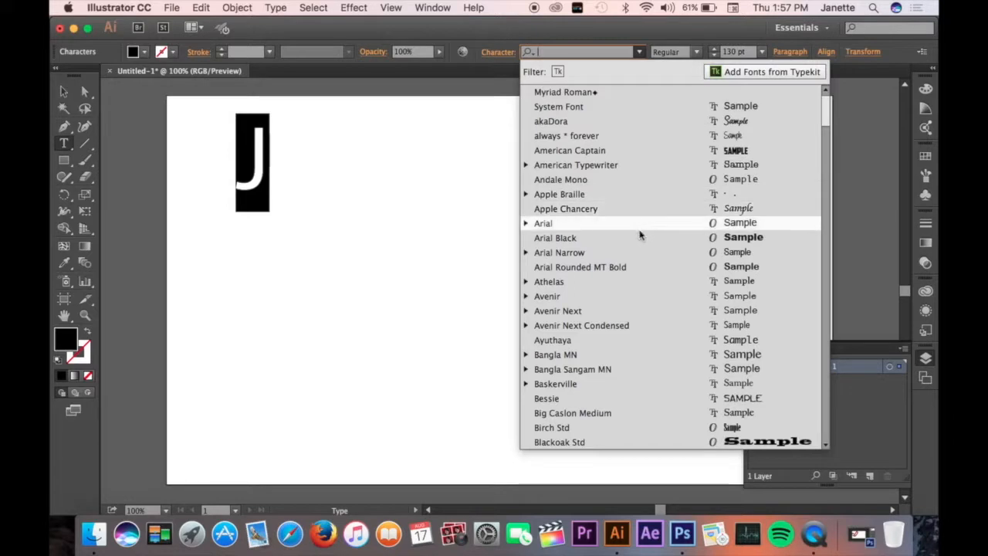
{"action": "left_click", "coordinate": [639, 239]}
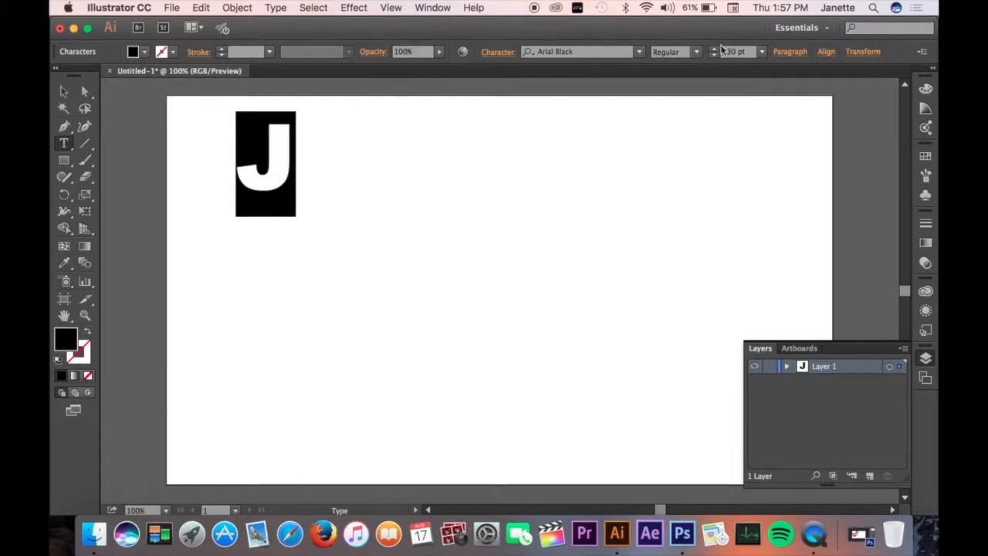
Increase the letter J's font size to 200 pt and move it down and right, fully inside the artboard
{"action": "left_click", "coordinate": [716, 51]}
{"action": "left_click_drag", "start_coordinate": [715, 52], "coordinate": [716, 51]}
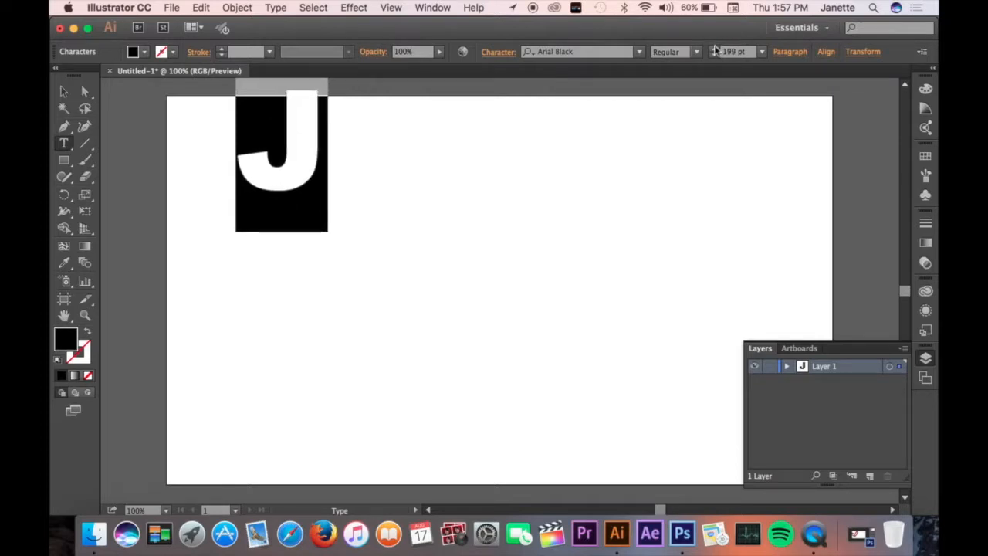
{"action": "left_click", "coordinate": [716, 52]}
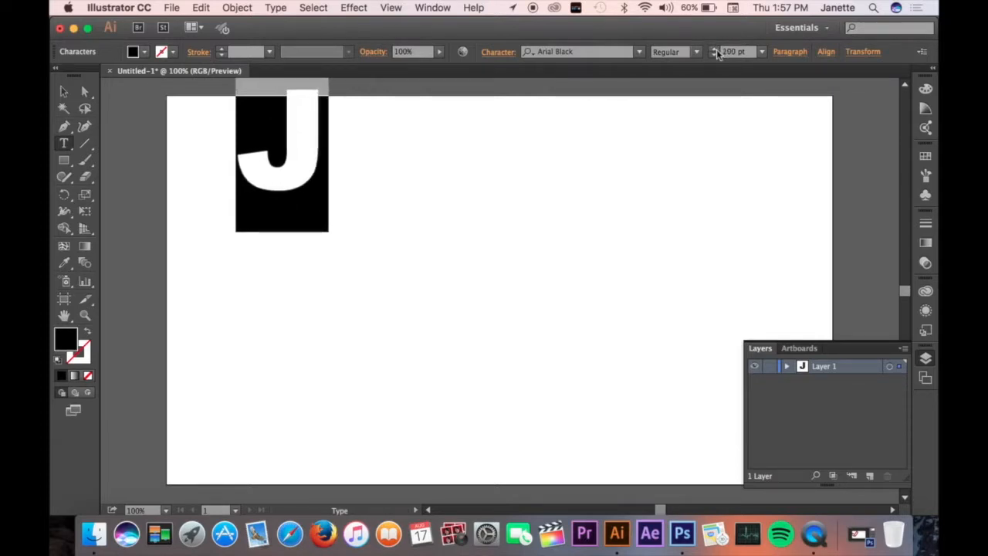
{"action": "left_click", "coordinate": [64, 92]}
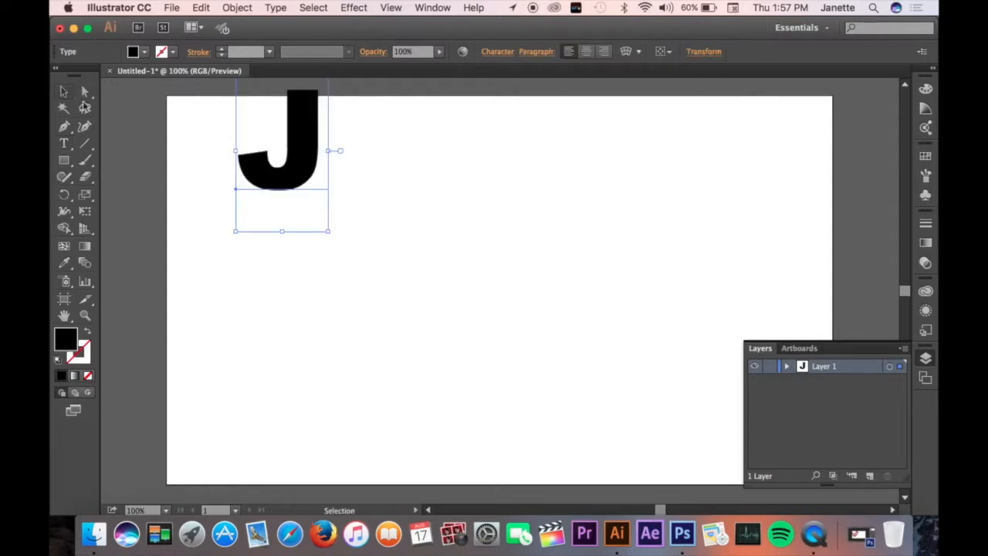
{"action": "left_click_drag", "start_coordinate": [280, 162], "coordinate": [360, 254]}
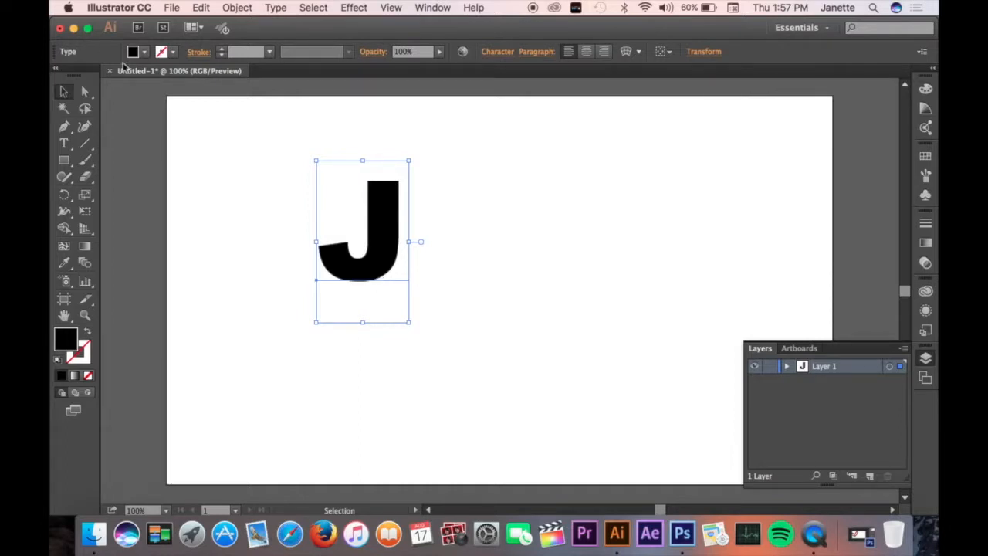
Fill the letter J with a dark red swatch
{"action": "left_click", "coordinate": [144, 53]}
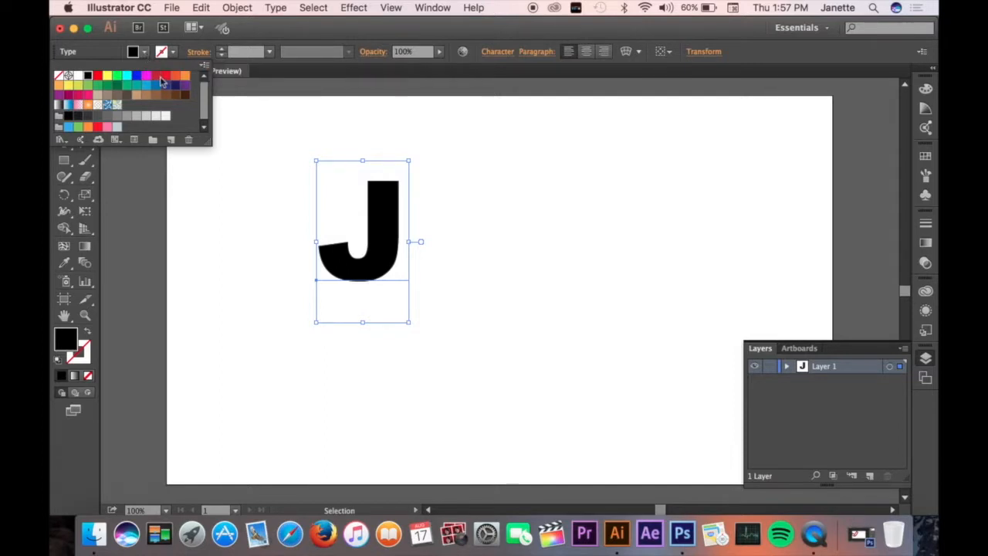
{"action": "left_click", "coordinate": [157, 76]}
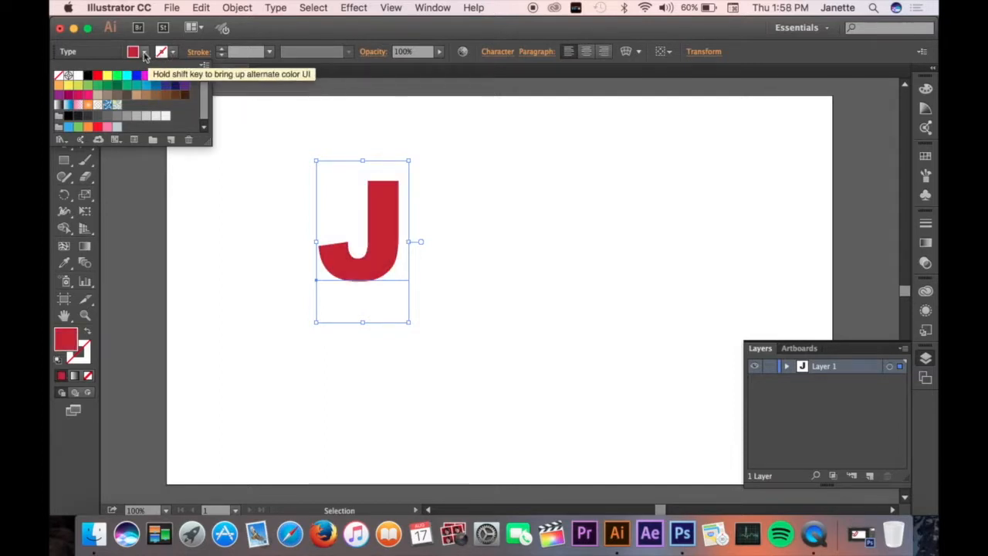
{"action": "left_click", "coordinate": [144, 54]}
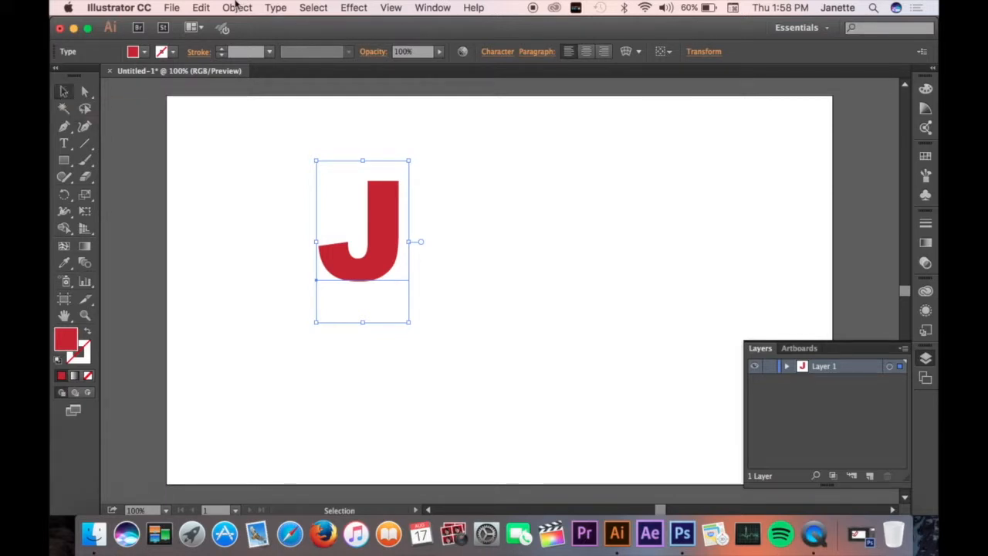
Try a previewed 3D Extrude & Bevel effect on the letter J with a custom rotation of 7°, 0° and -13°
{"action": "left_click", "coordinate": [357, 10]}
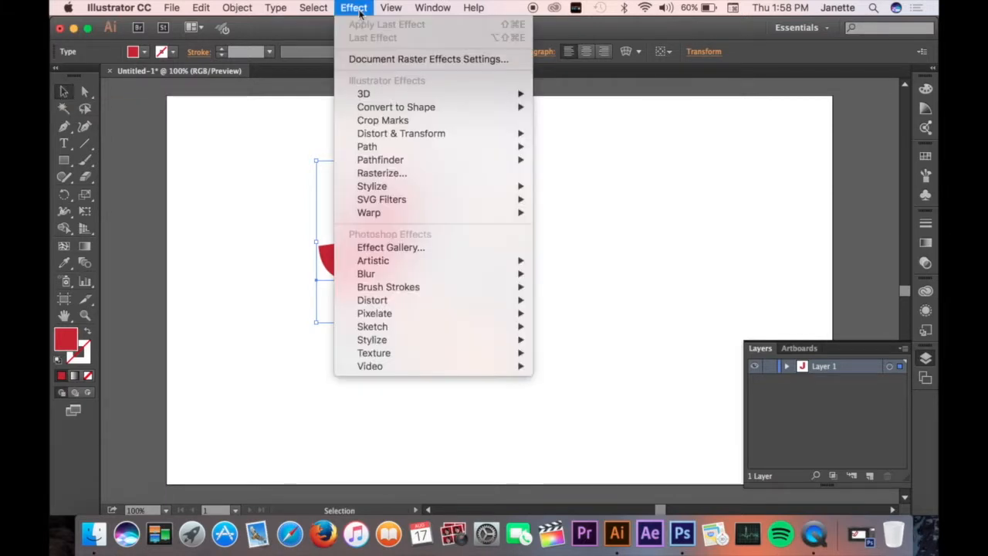
{"action": "mouse_move", "coordinate": [386, 97]}
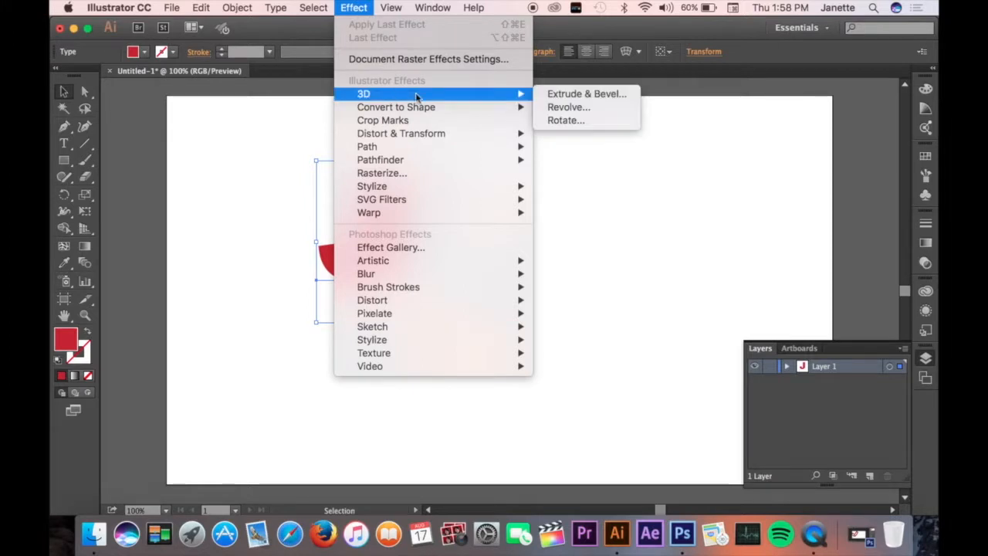
{"action": "left_click", "coordinate": [557, 97]}
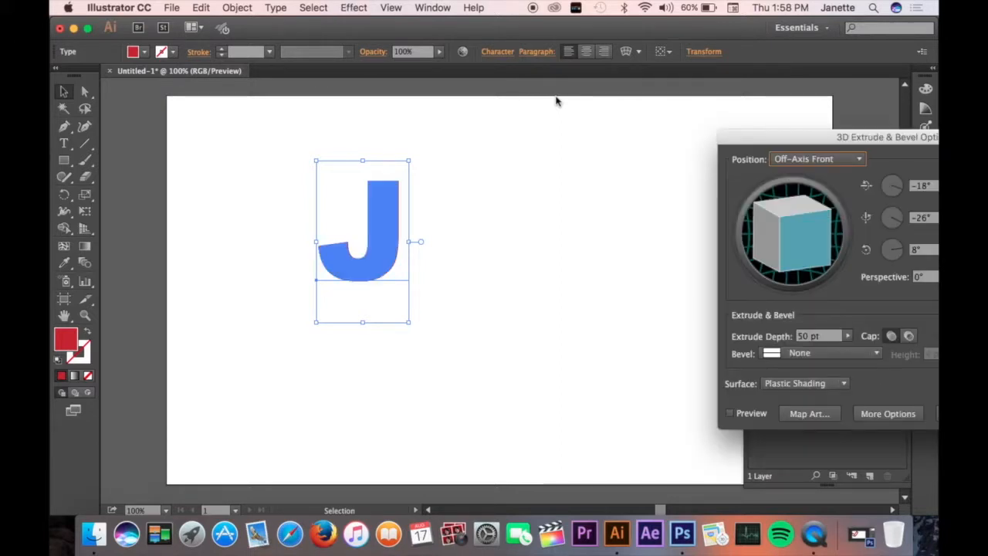
{"action": "left_click_drag", "start_coordinate": [816, 140], "coordinate": [596, 131]}
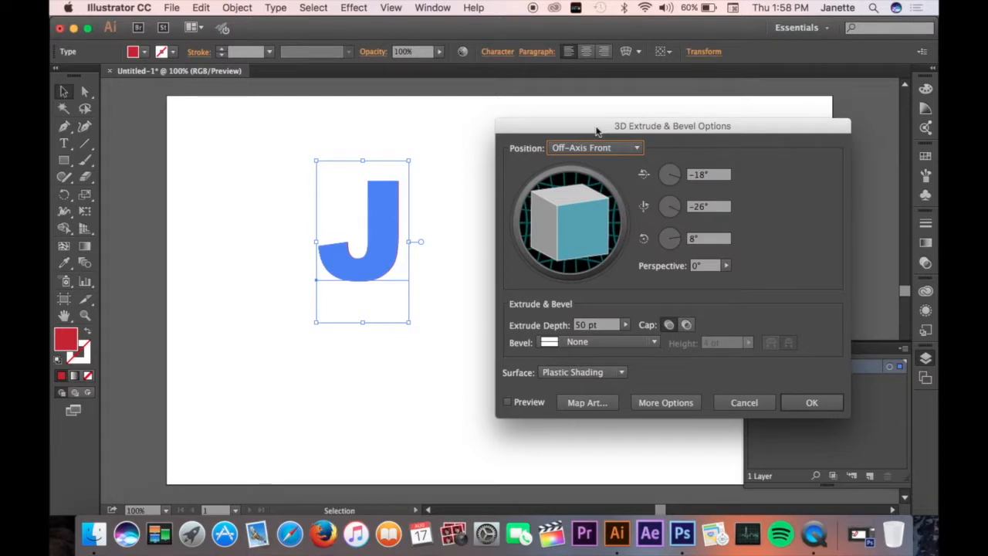
{"action": "left_click_drag", "start_coordinate": [577, 221], "coordinate": [581, 218]}
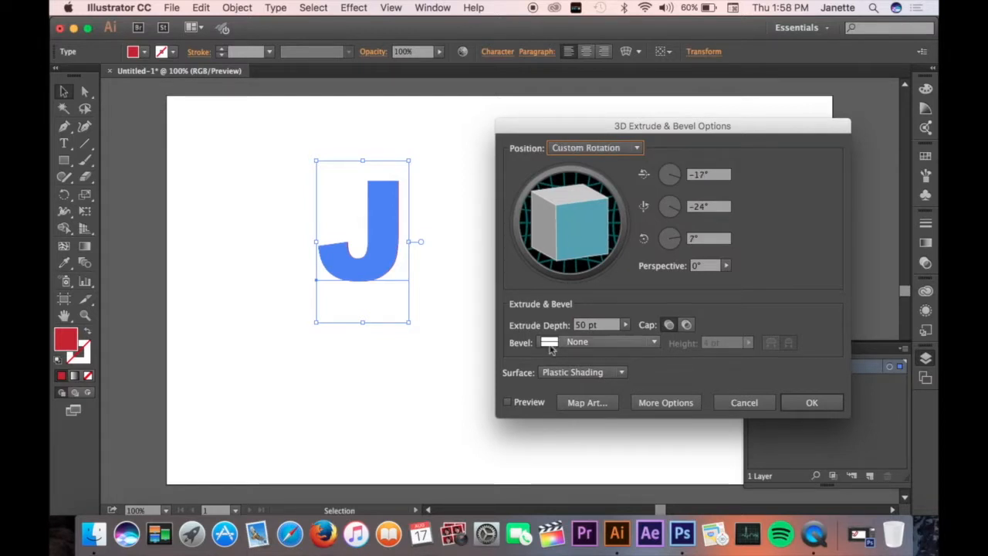
{"action": "left_click", "coordinate": [507, 404]}
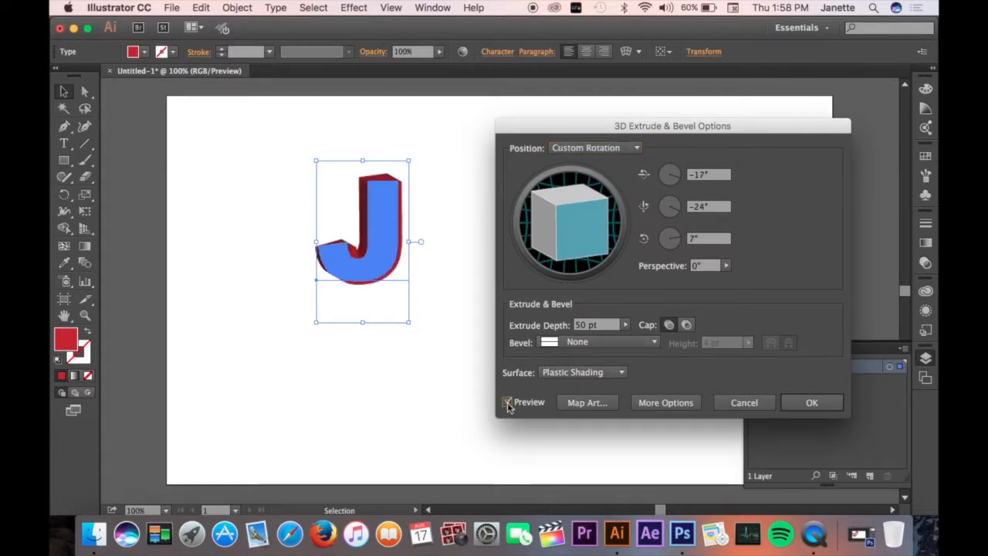
{"action": "left_click_drag", "start_coordinate": [595, 191], "coordinate": [535, 228]}
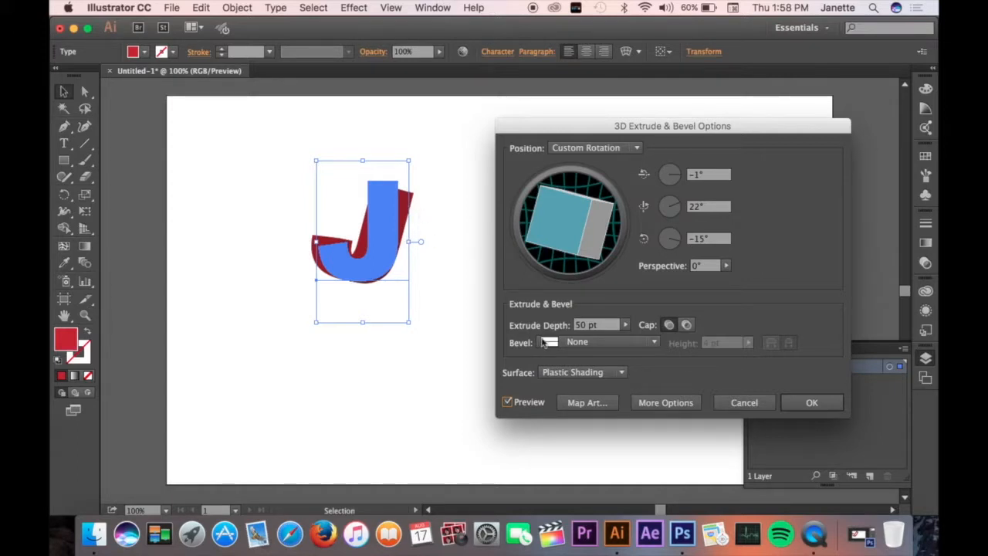
{"action": "mouse_move", "coordinate": [564, 218]}
{"action": "left_mouse_down"}
{"action": "mouse_move", "coordinate": [579, 225]}
{"action": "mouse_move", "coordinate": [581, 217]}
{"action": "left_mouse_up"}
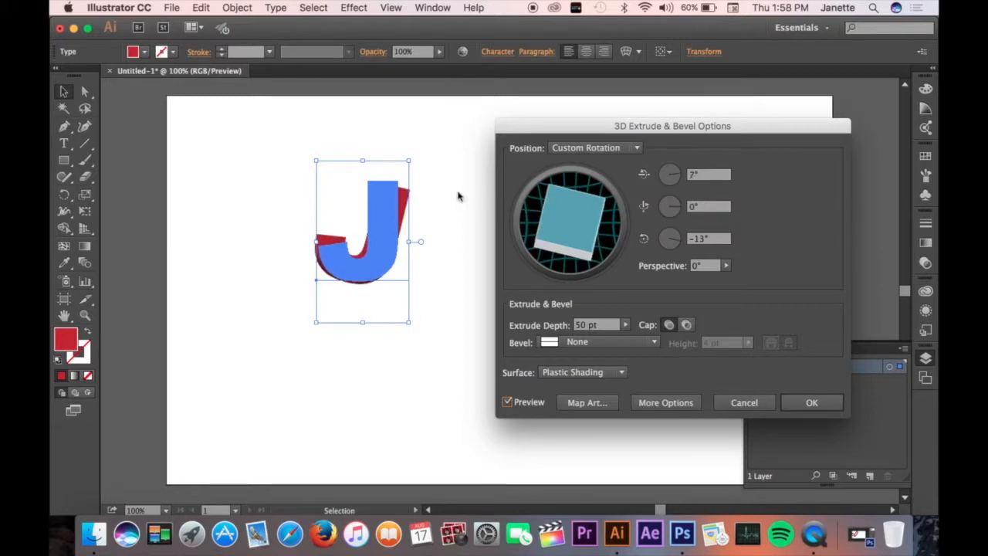
{"action": "left_click", "coordinate": [509, 403]}
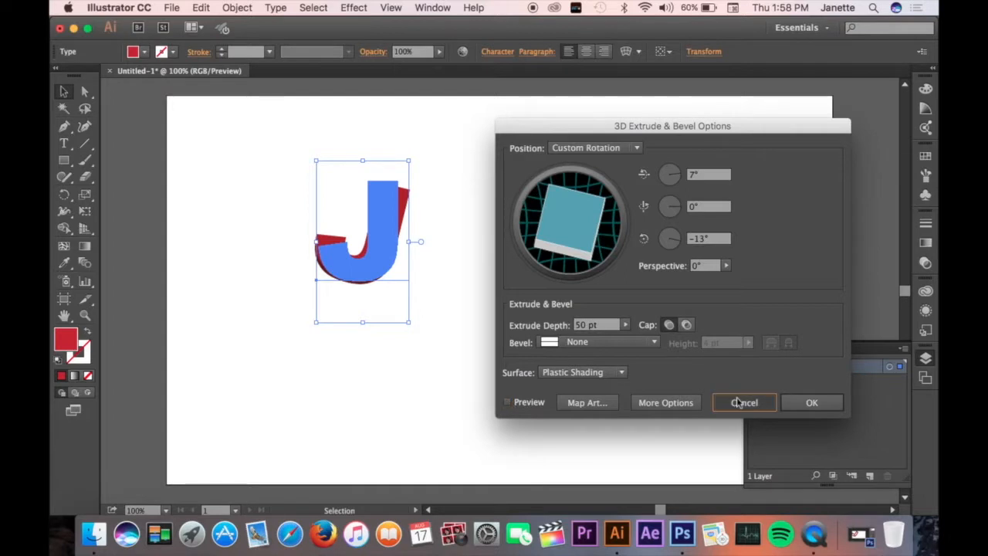
{"action": "left_click", "coordinate": [715, 407]}
{"action": "left_click", "coordinate": [205, 203]}
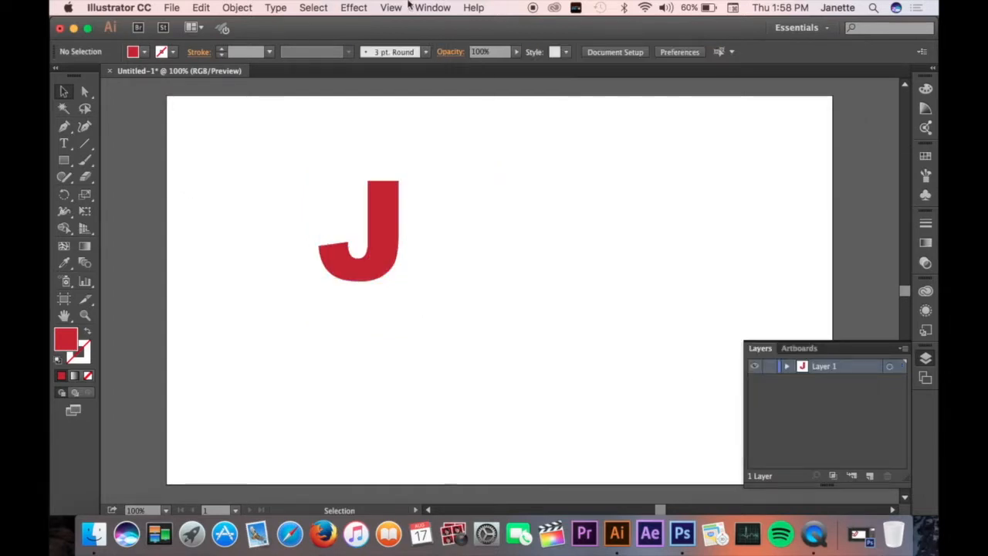
{"action": "left_click", "coordinate": [346, 6]}
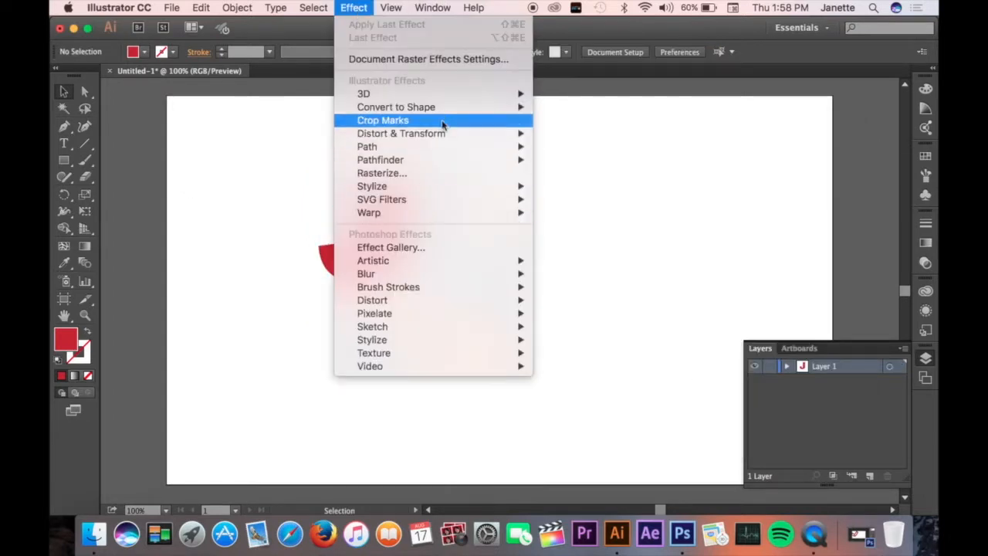
{"action": "left_click", "coordinate": [544, 94]}
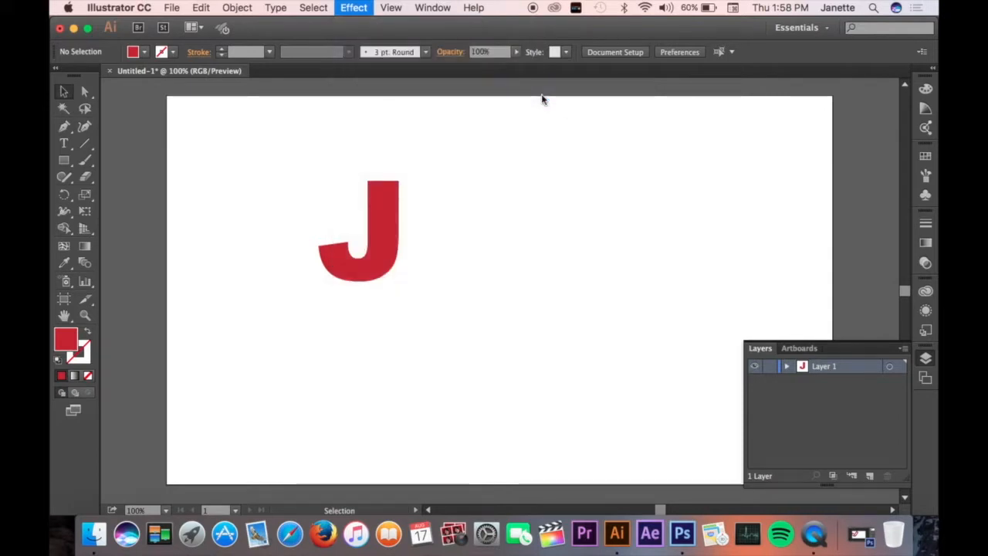
{"action": "left_click_drag", "start_coordinate": [568, 230], "coordinate": [539, 210]}
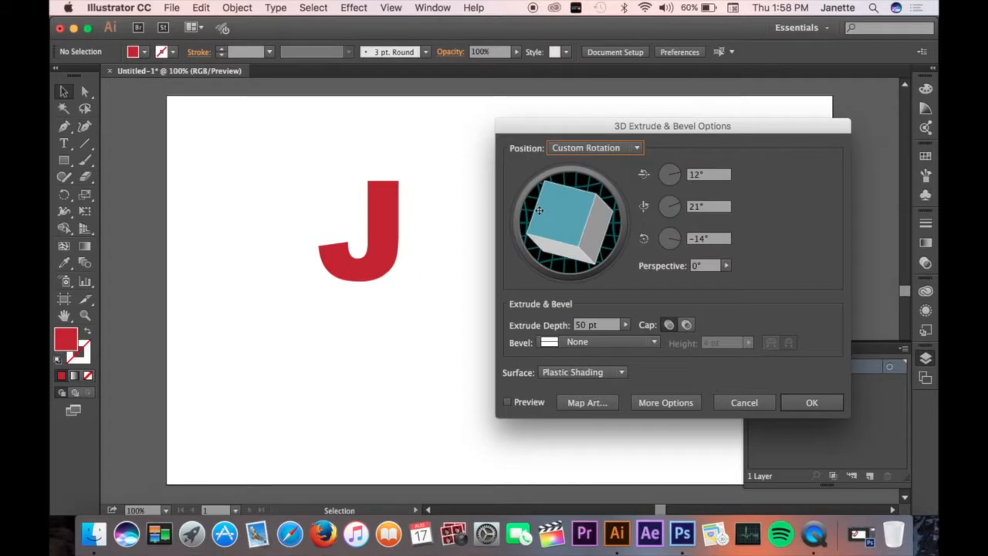
{"action": "left_click", "coordinate": [509, 402]}
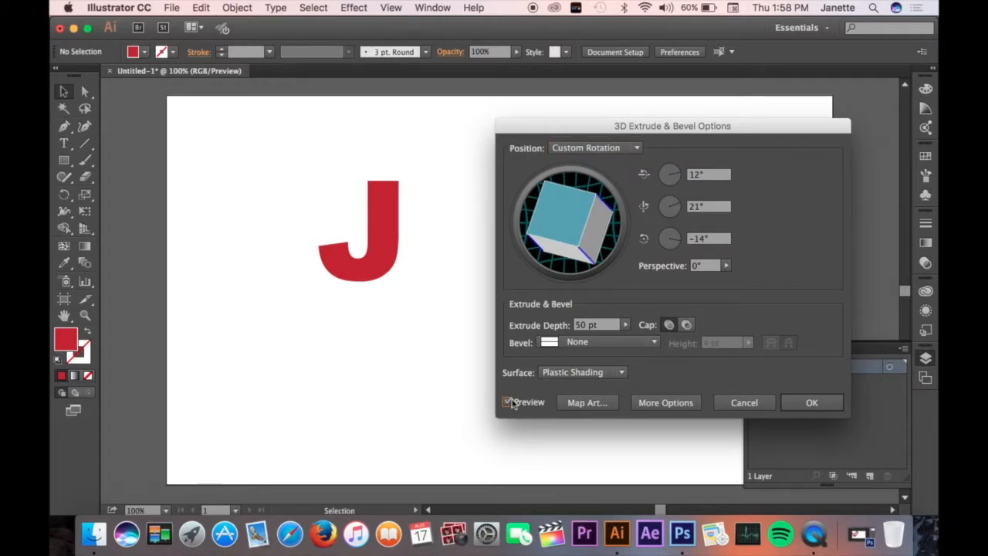
{"action": "left_click_drag", "start_coordinate": [574, 227], "coordinate": [587, 225]}
{"action": "left_click", "coordinate": [742, 402]}
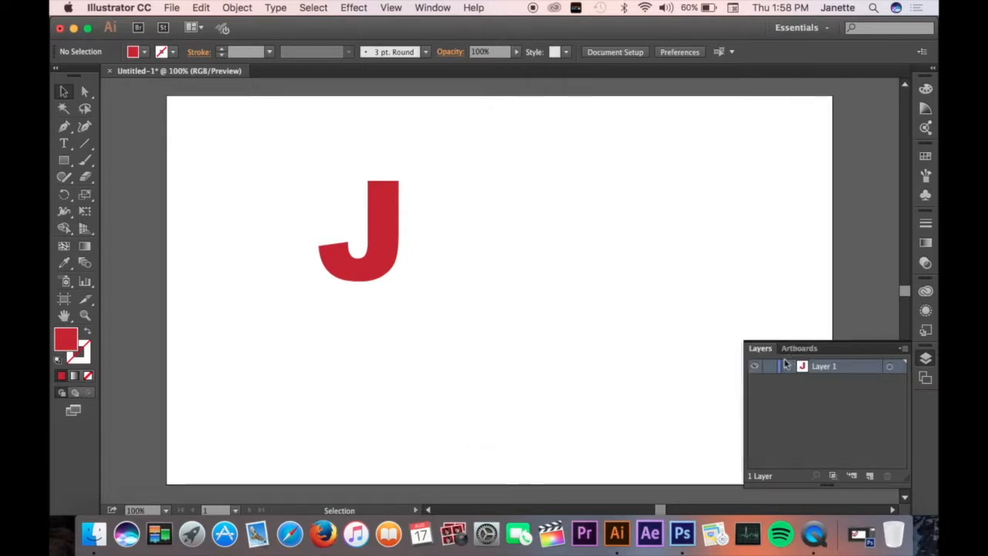
Expand Layer 1 and check the options of its letter J sublayer, keeping its name and visibility
{"action": "left_click", "coordinate": [787, 366]}
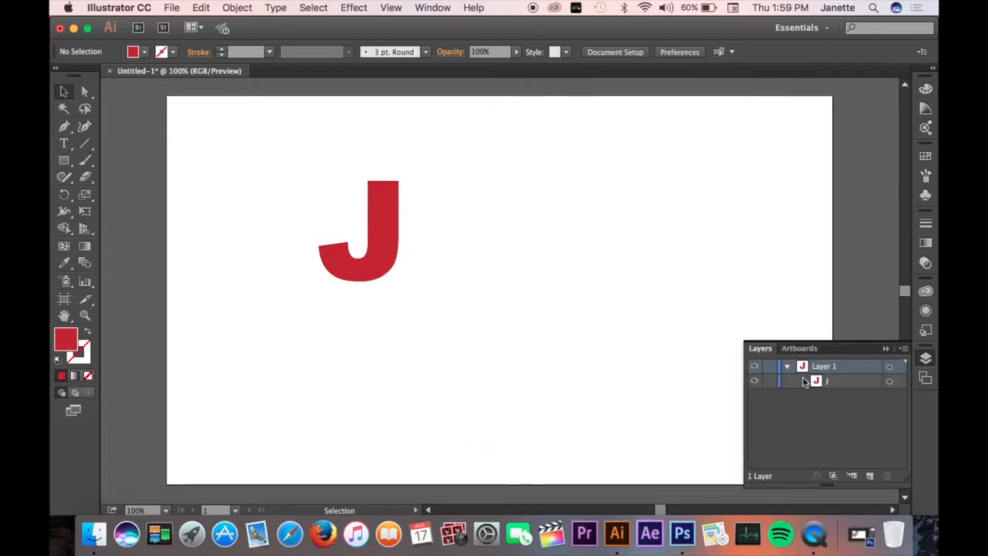
{"action": "left_click", "coordinate": [820, 382]}
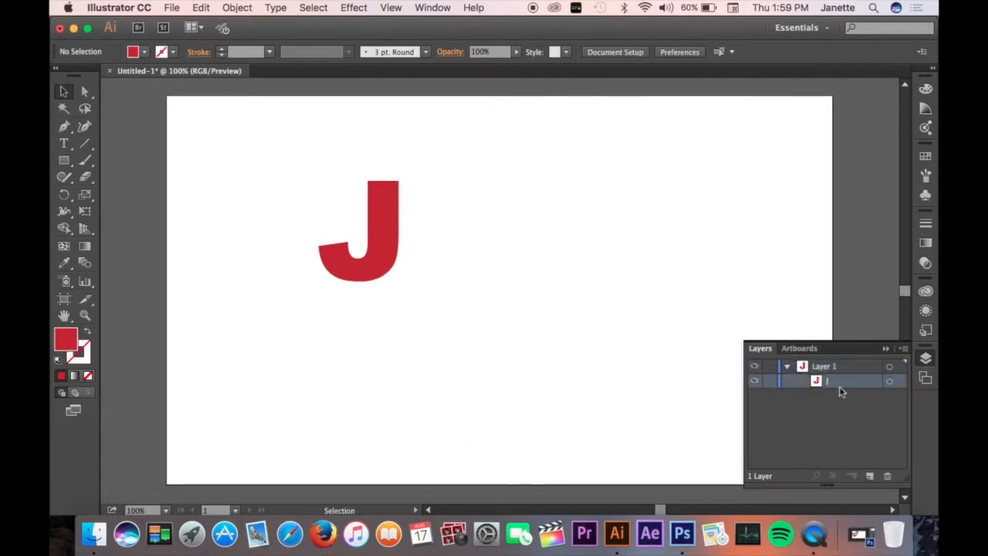
{"action": "double_click", "coordinate": [840, 381]}
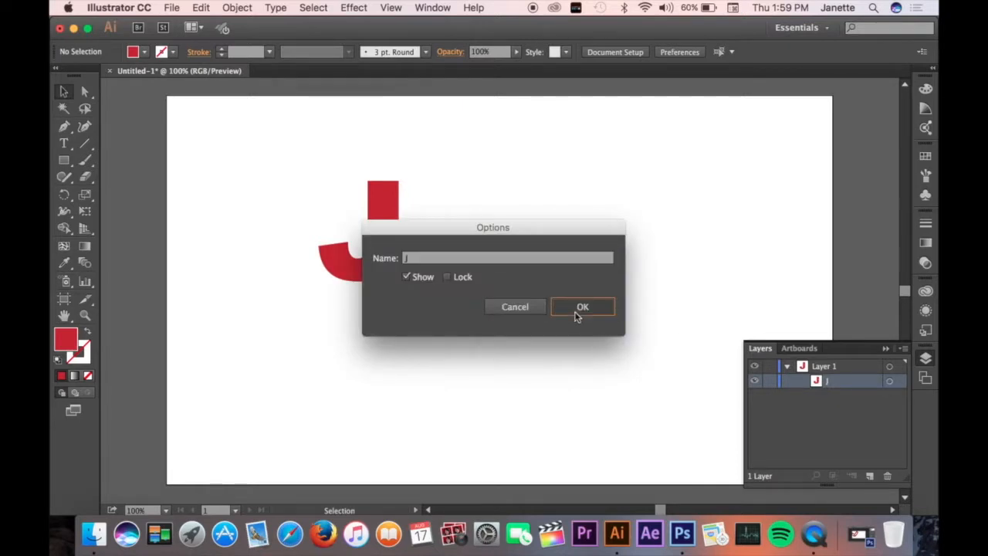
{"action": "left_click", "coordinate": [580, 309]}
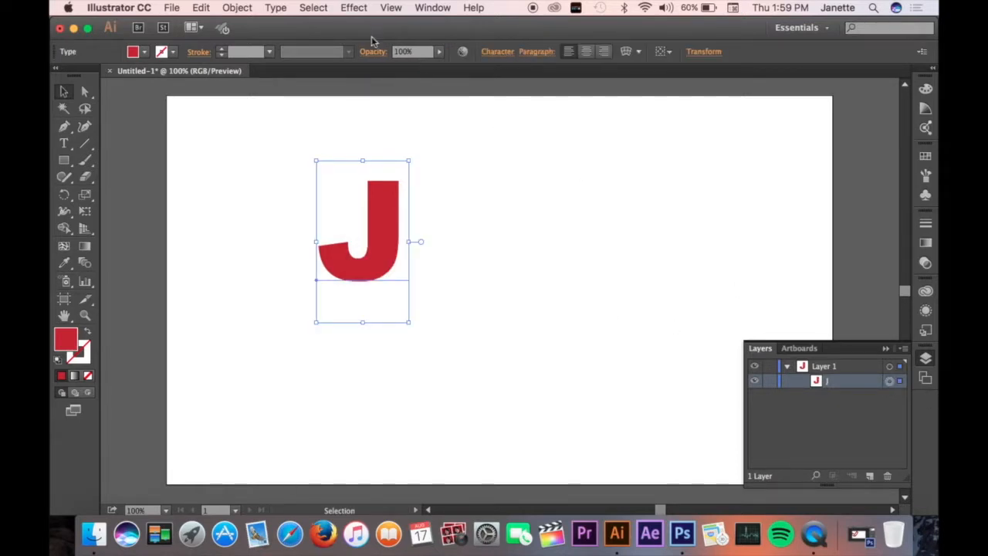
Set up a previewed 3D Extrude & Bevel effect on the letter J with a custom rotation of 30°, -13° and 21°
{"action": "left_click", "coordinate": [349, 8]}
{"action": "mouse_move", "coordinate": [428, 99]}
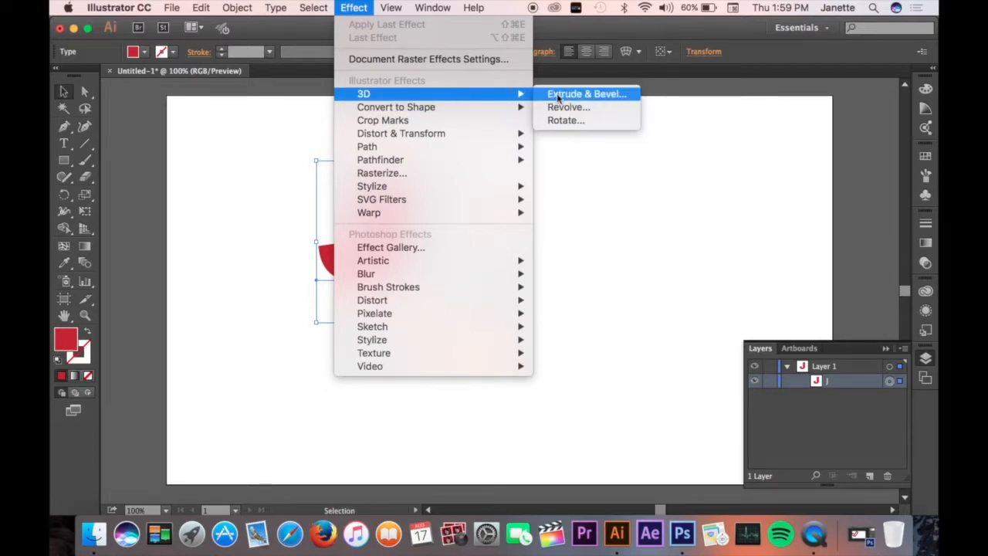
{"action": "left_click", "coordinate": [568, 94]}
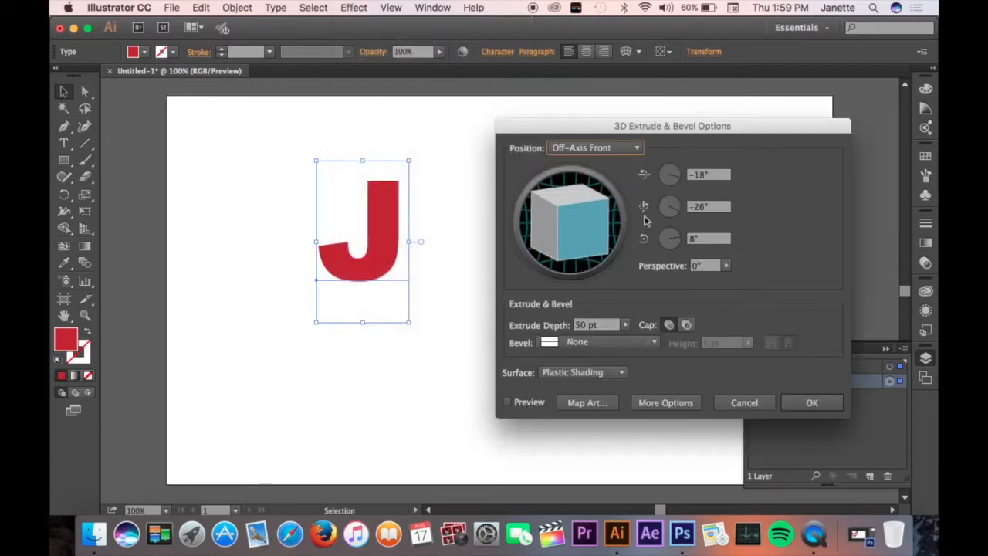
{"action": "left_click", "coordinate": [507, 402]}
{"action": "left_click_drag", "start_coordinate": [571, 226], "coordinate": [549, 205]}
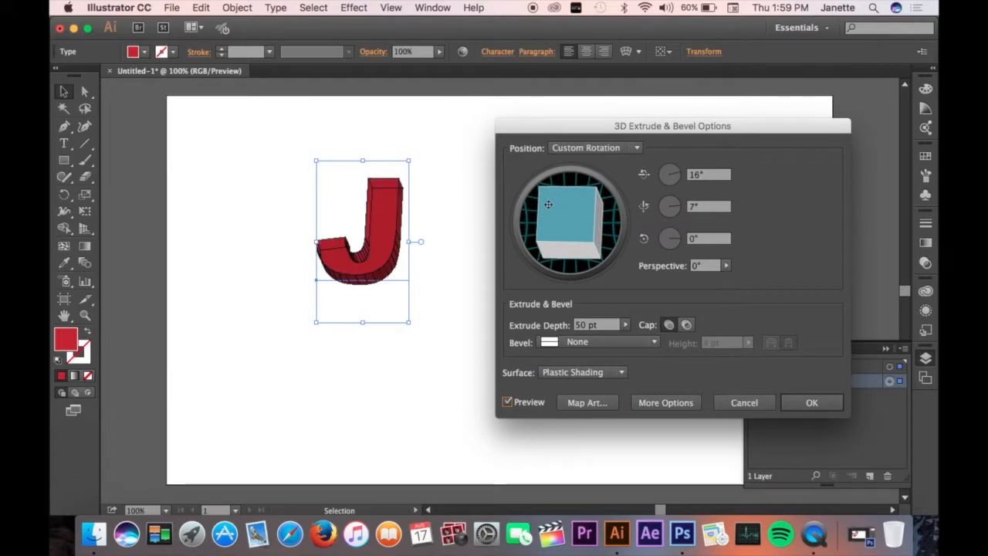
{"action": "mouse_move", "coordinate": [566, 217]}
{"action": "left_mouse_down"}
{"action": "mouse_move", "coordinate": [584, 213]}
{"action": "mouse_move", "coordinate": [538, 218]}
{"action": "mouse_move", "coordinate": [582, 205]}
{"action": "mouse_move", "coordinate": [567, 208]}
{"action": "mouse_move", "coordinate": [568, 220]}
{"action": "left_mouse_up"}
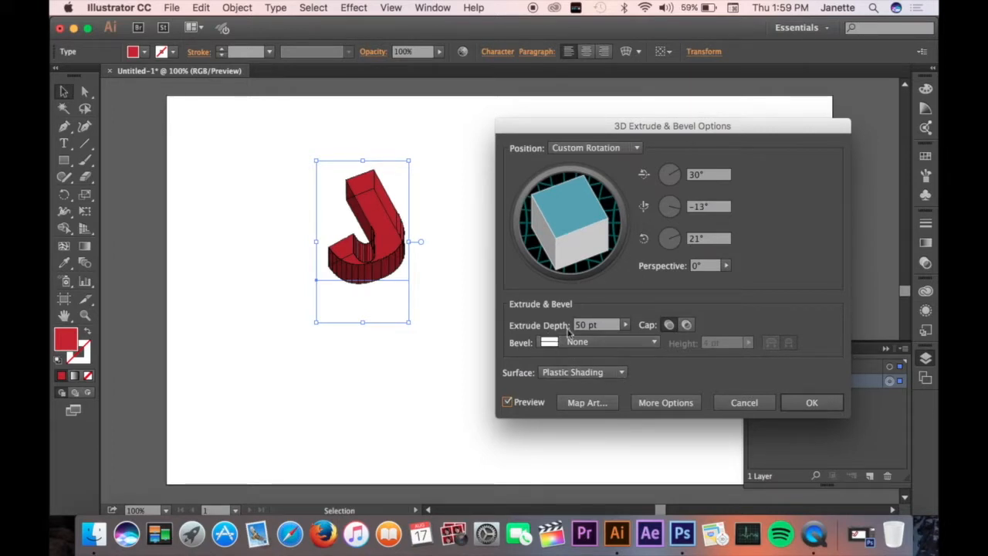
Turn the cap off for a hollow appearance, set the rotation to 22°, -10° and 21°, and apply the effect to the letter J
{"action": "left_click", "coordinate": [669, 326]}
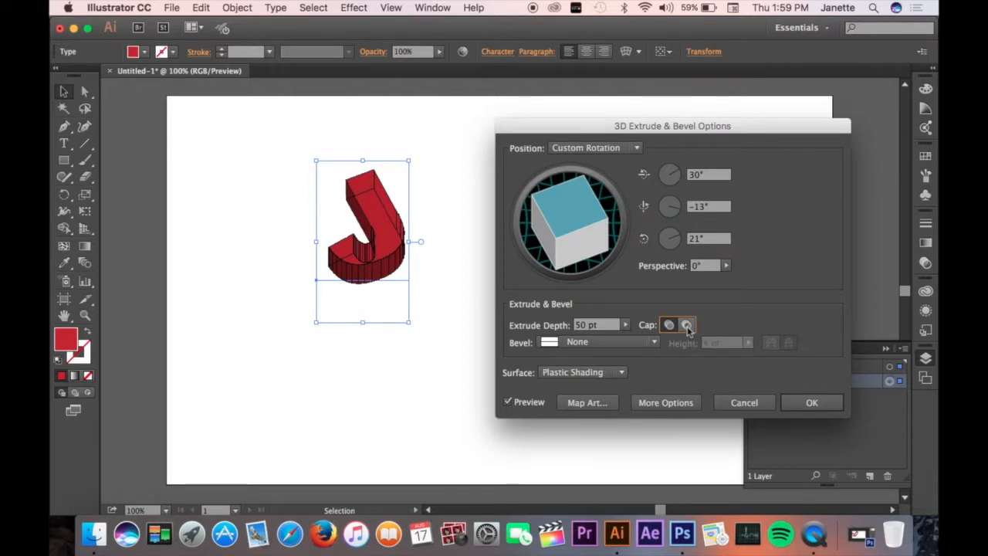
{"action": "left_click", "coordinate": [688, 325]}
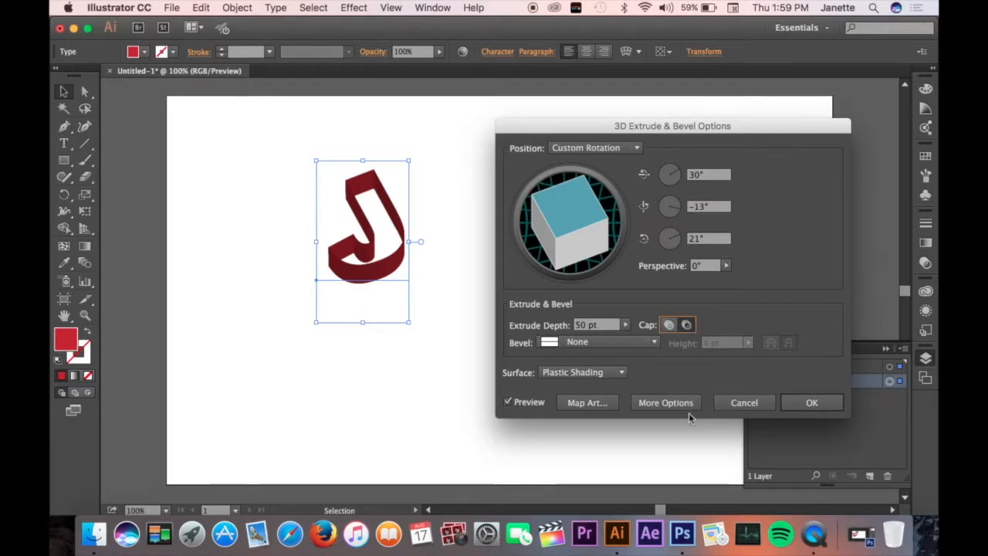
{"action": "left_click_drag", "start_coordinate": [579, 246], "coordinate": [578, 251]}
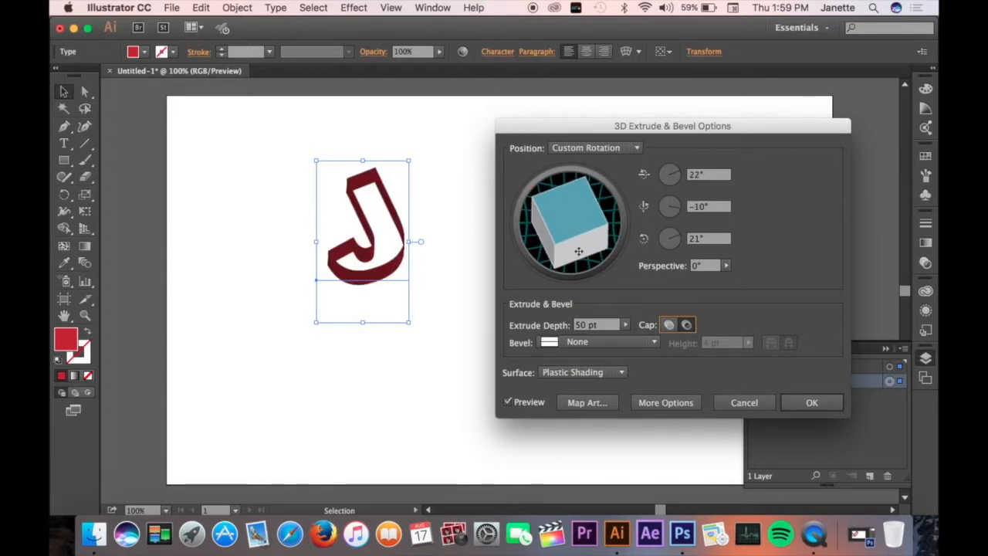
{"action": "left_click", "coordinate": [838, 403]}
{"action": "key", "text": "super+f"}
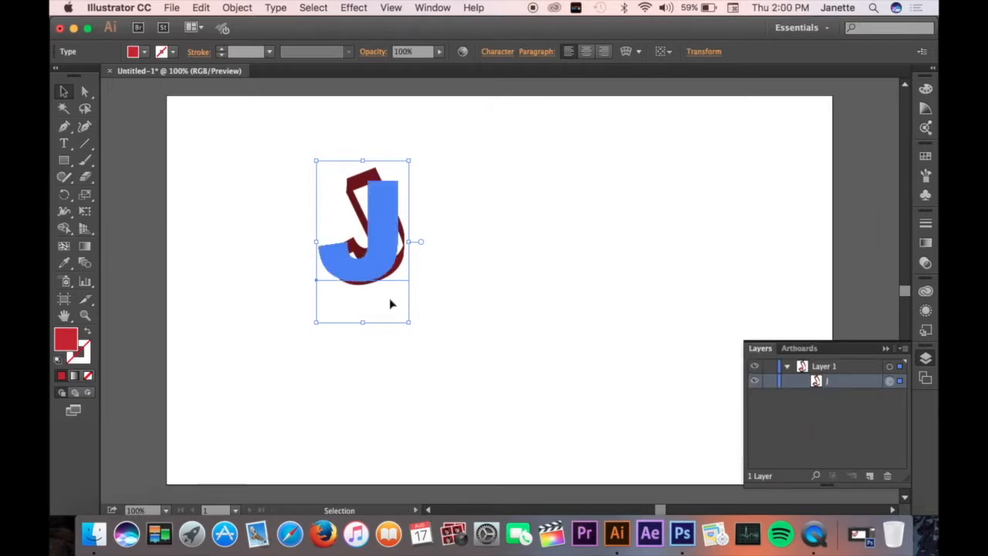
{"action": "key", "text": "super+z"}
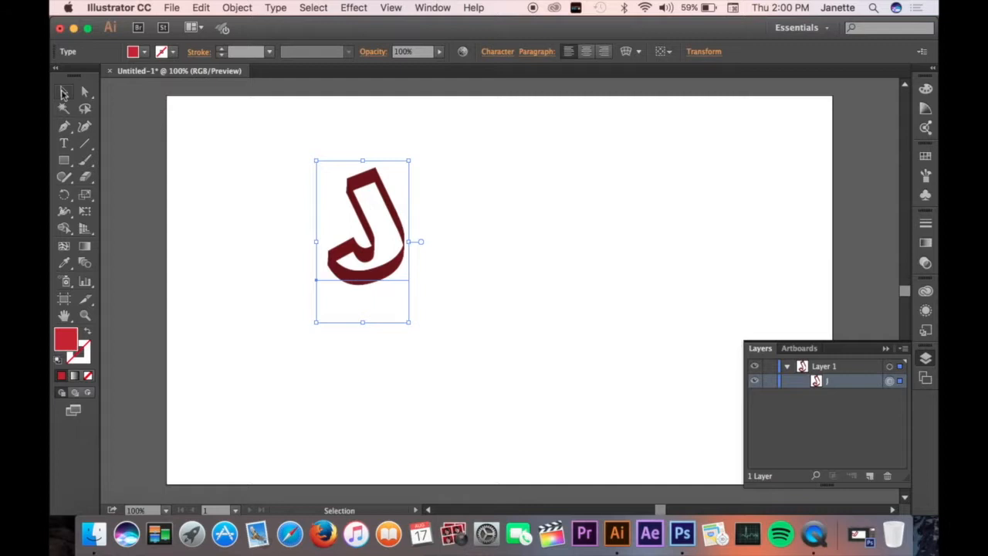
Change the letter J's fill to a brighter red, F22534
{"action": "double_click", "coordinate": [65, 337]}
{"action": "left_click", "coordinate": [470, 207]}
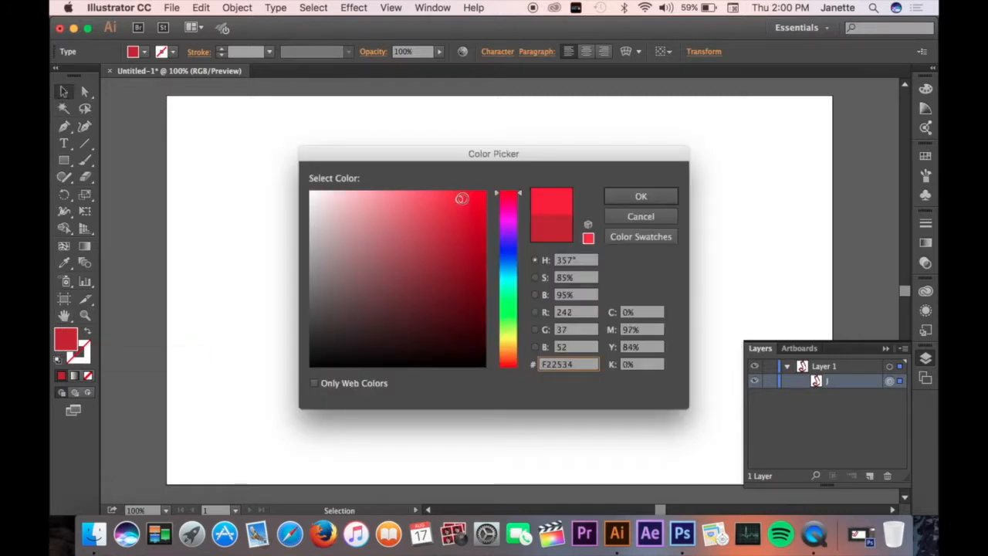
{"action": "key", "text": "Return"}
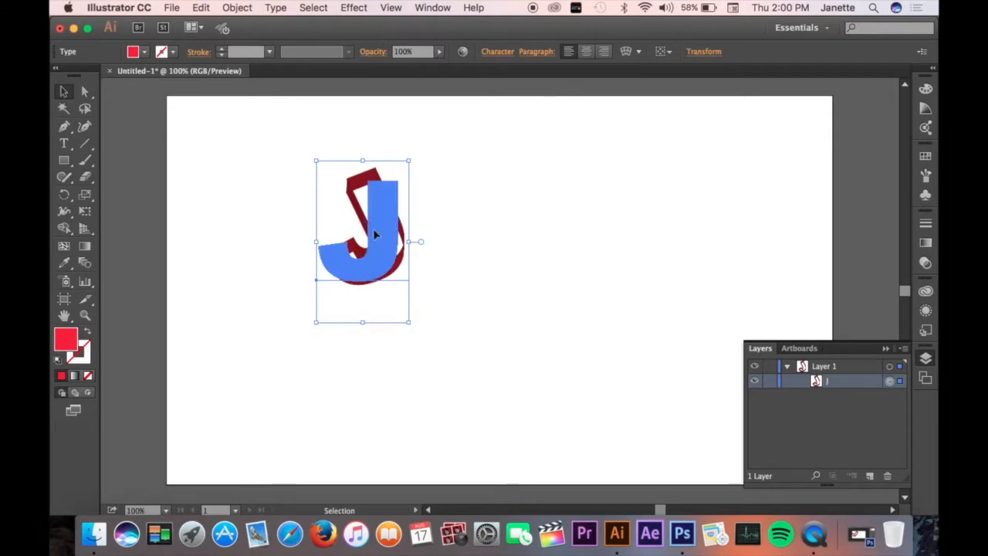
Try a second, previewed Extrude & Bevel effect on the hollow letter J with a custom rotation of -4°, 24° and 7°
{"action": "left_click", "coordinate": [367, 7]}
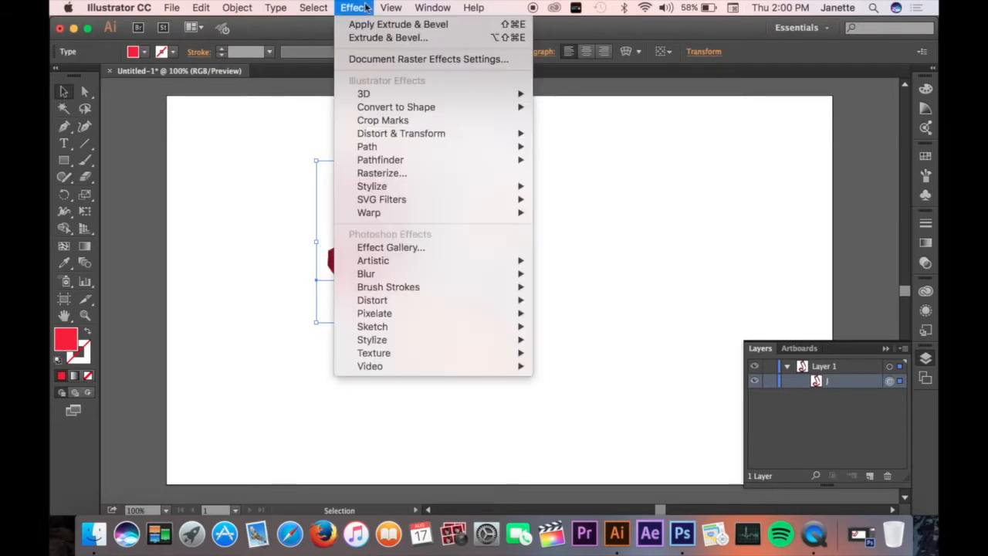
{"action": "mouse_move", "coordinate": [414, 94]}
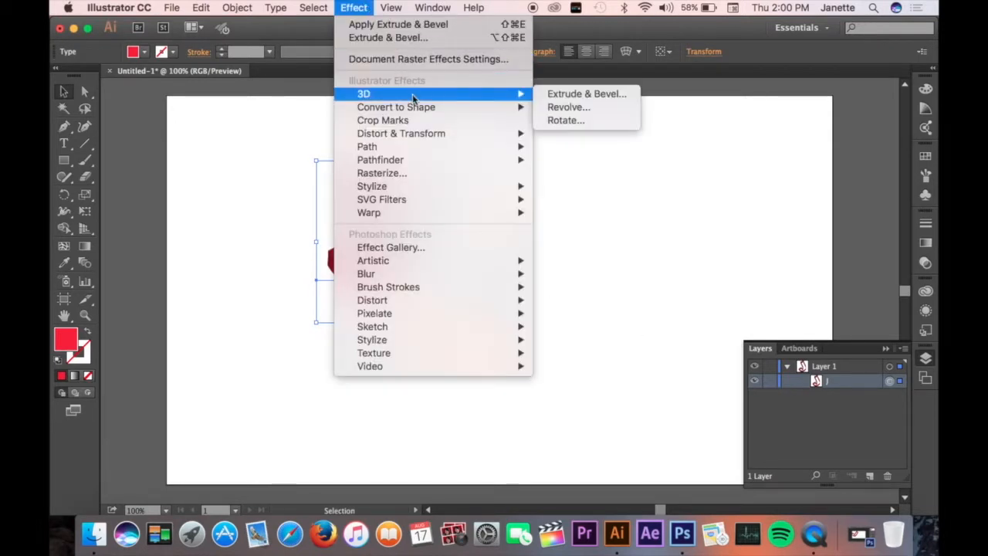
{"action": "left_click", "coordinate": [619, 94]}
{"action": "left_click", "coordinate": [549, 301]}
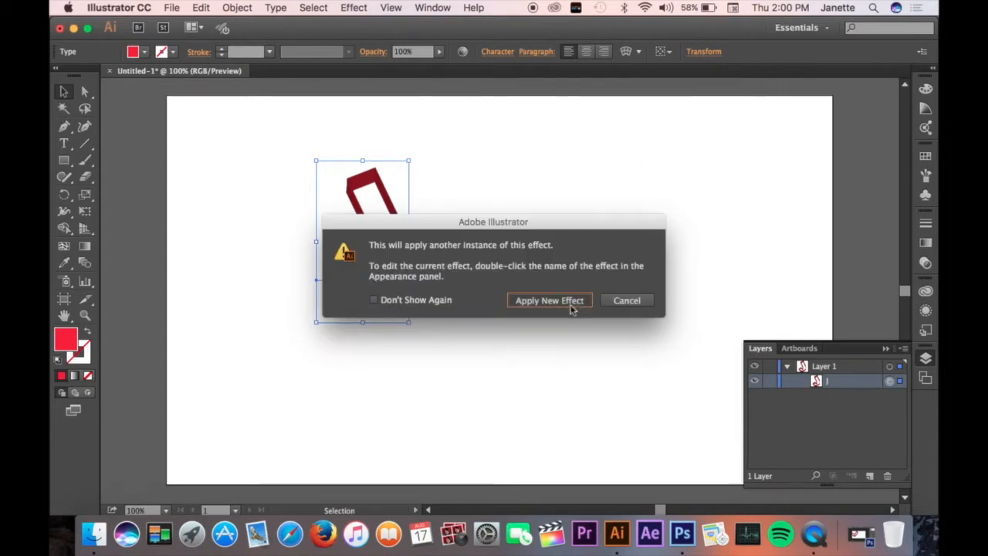
{"action": "left_click_drag", "start_coordinate": [585, 236], "coordinate": [569, 222]}
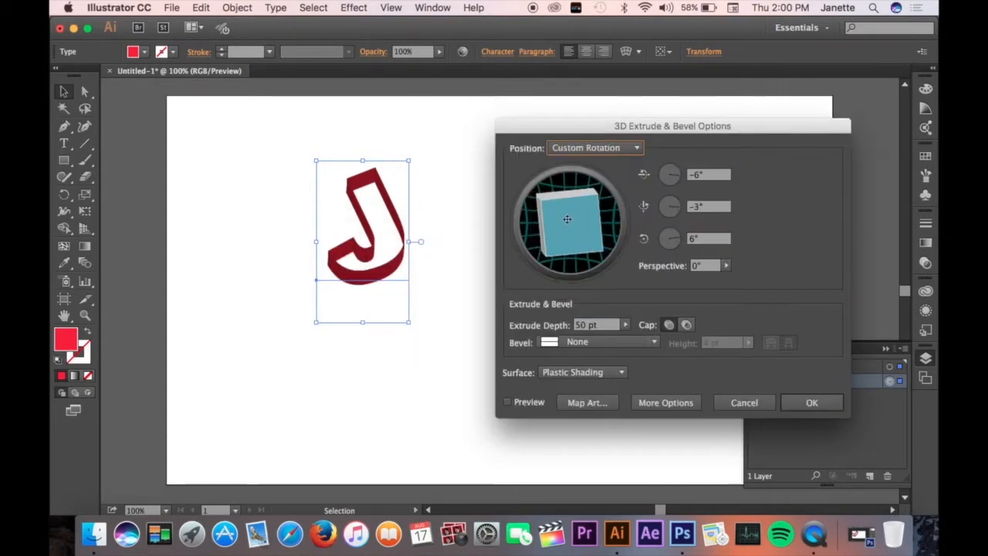
{"action": "left_click", "coordinate": [530, 405]}
{"action": "left_click_drag", "start_coordinate": [548, 208], "coordinate": [553, 216]}
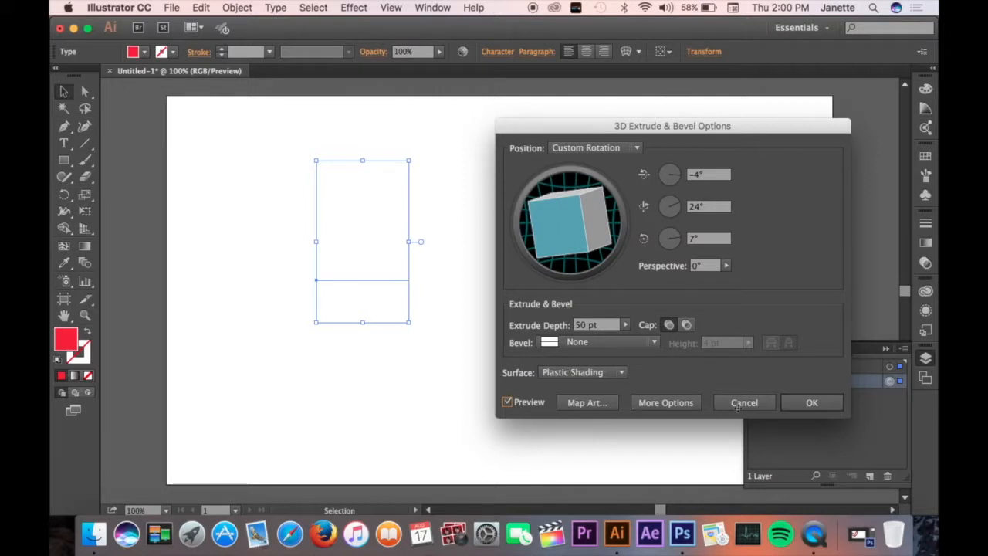
{"action": "left_click", "coordinate": [741, 404]}
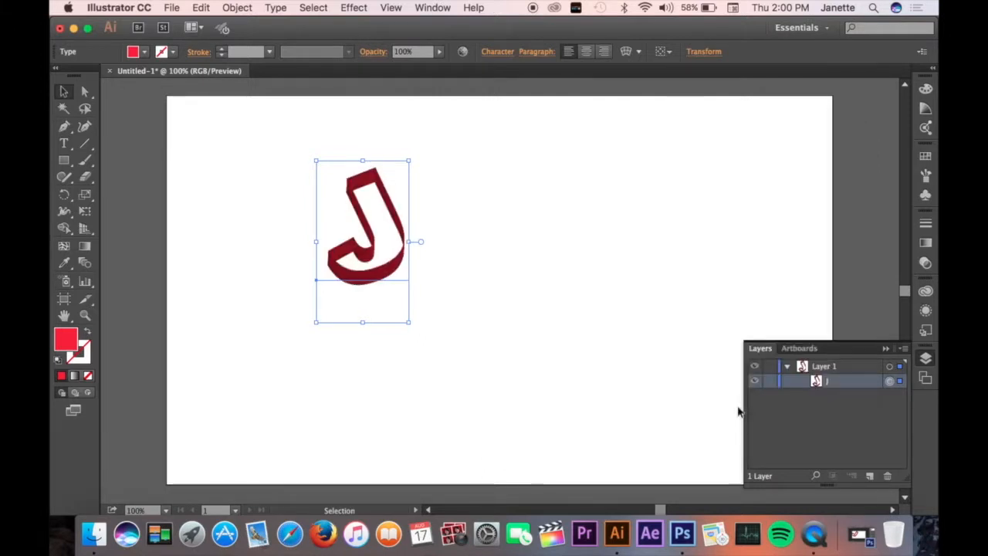
{"action": "left_click", "coordinate": [201, 10]}
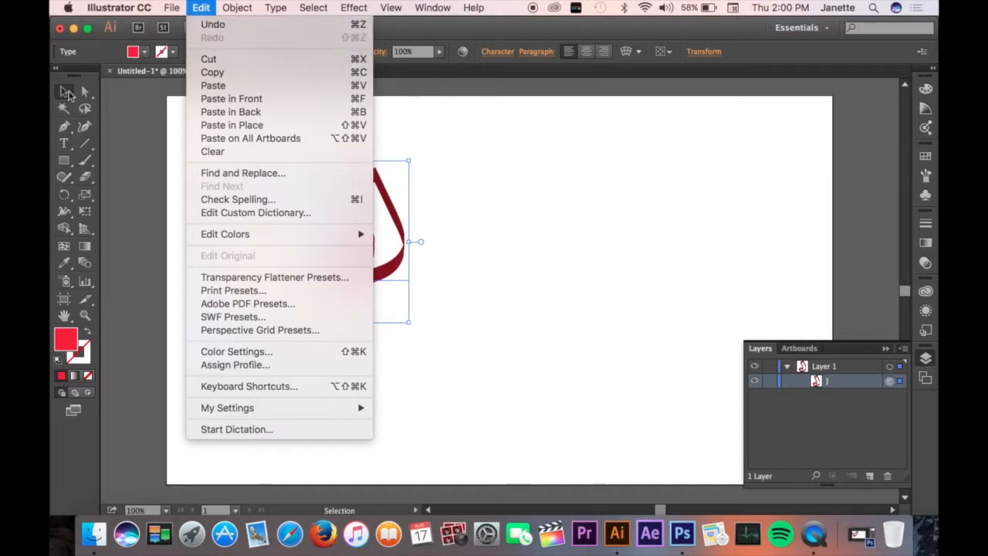
{"action": "left_click", "coordinate": [67, 93]}
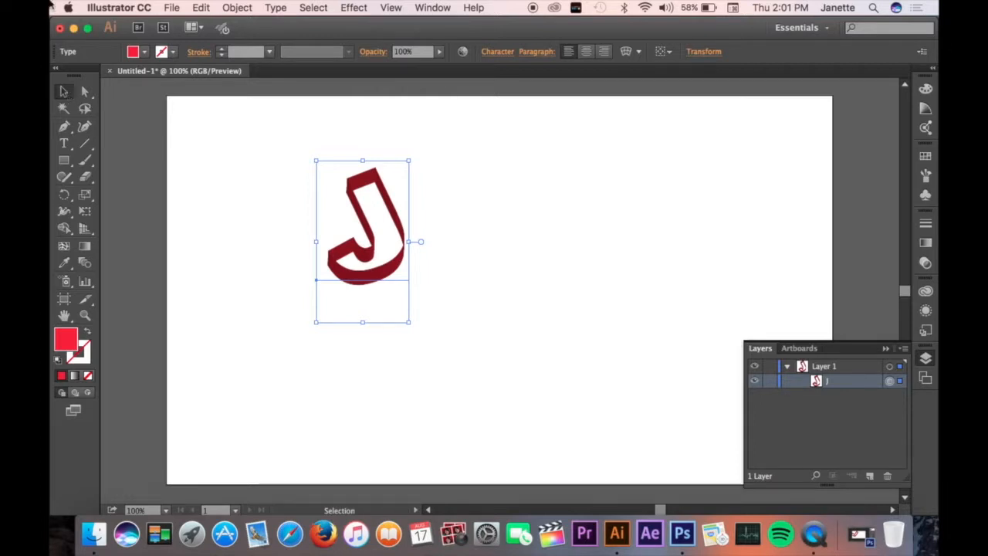
Try exporting the artwork in Photoshop (psd) format, cancel the export and deselect the letter J
{"action": "left_click", "coordinate": [173, 9]}
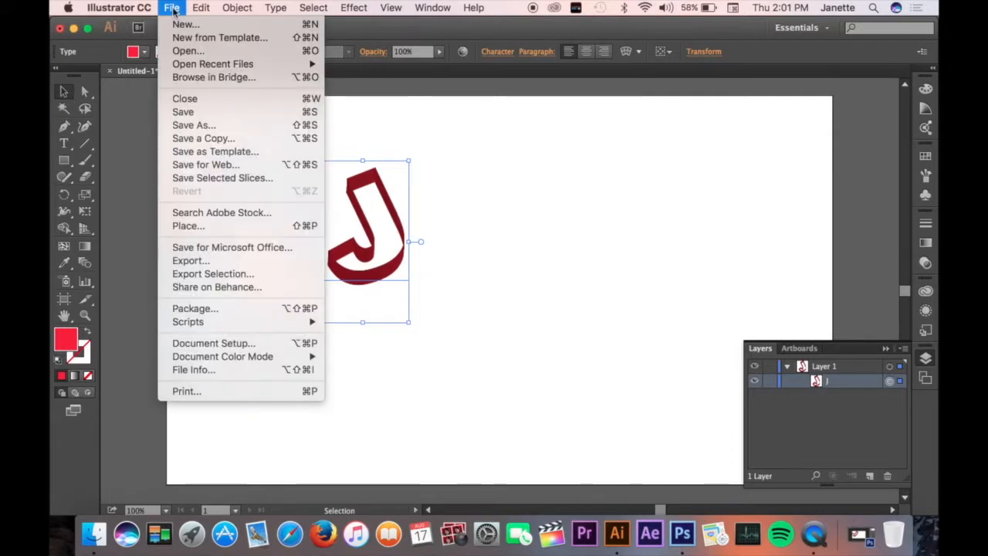
{"action": "left_click", "coordinate": [219, 264]}
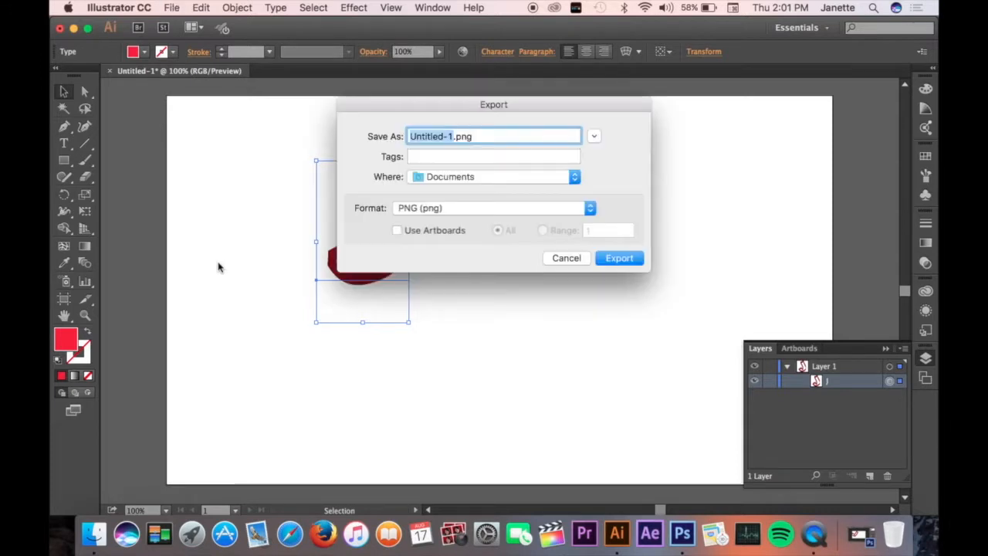
{"action": "left_click", "coordinate": [422, 209]}
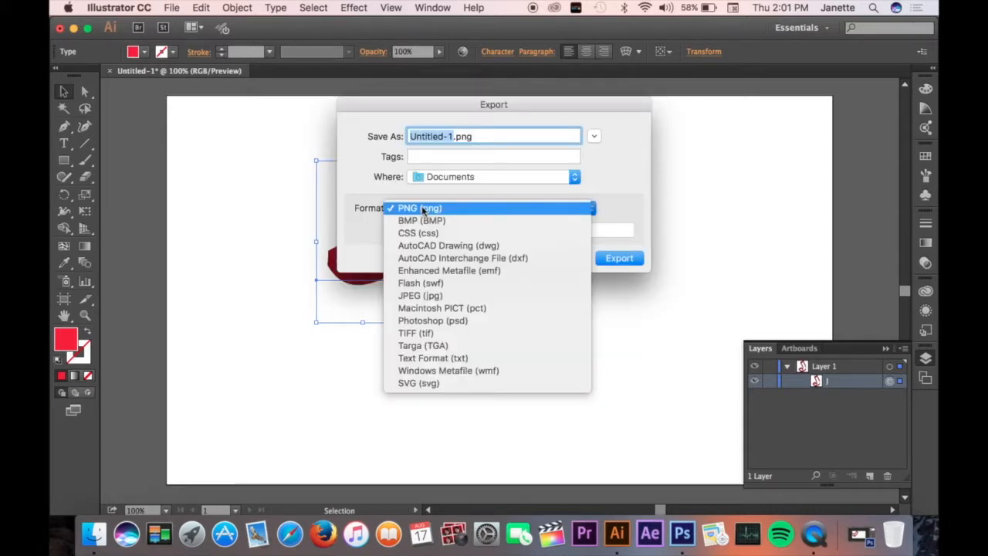
{"action": "left_click", "coordinate": [457, 321]}
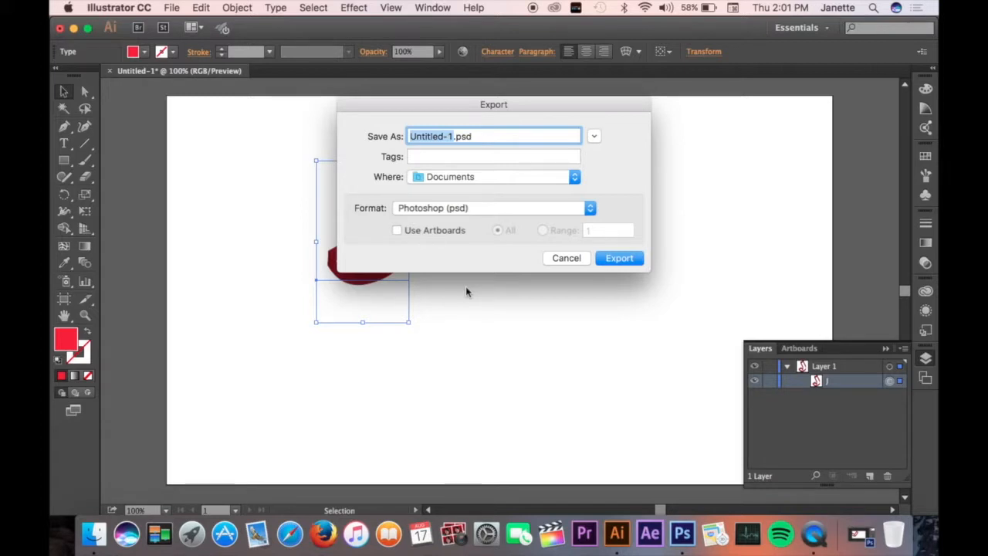
{"action": "left_click", "coordinate": [578, 262]}
{"action": "left_click", "coordinate": [474, 290]}
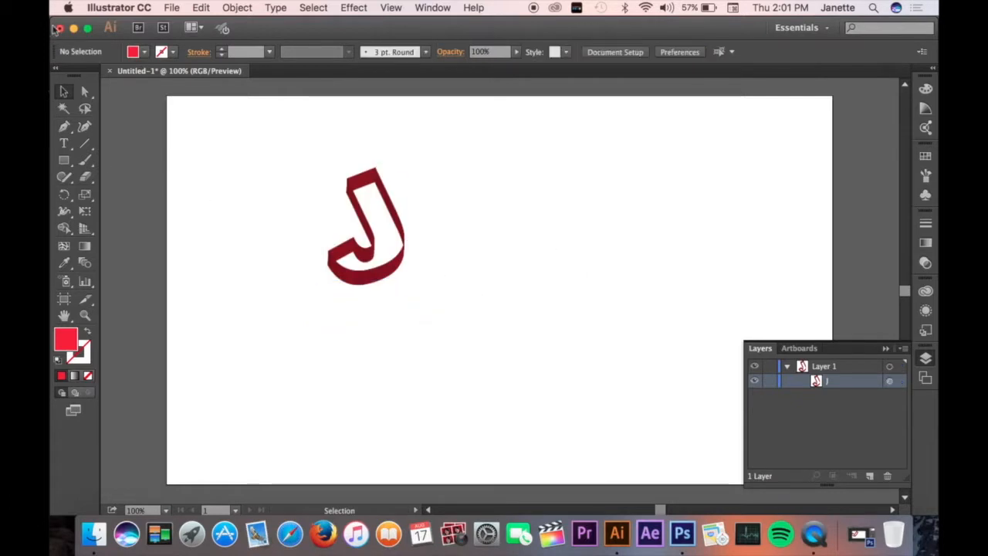
Switch to the cutter.psd document in Photoshop, expand the Layer 1 group and select its <Group> layer
{"action": "left_click", "coordinate": [73, 28]}
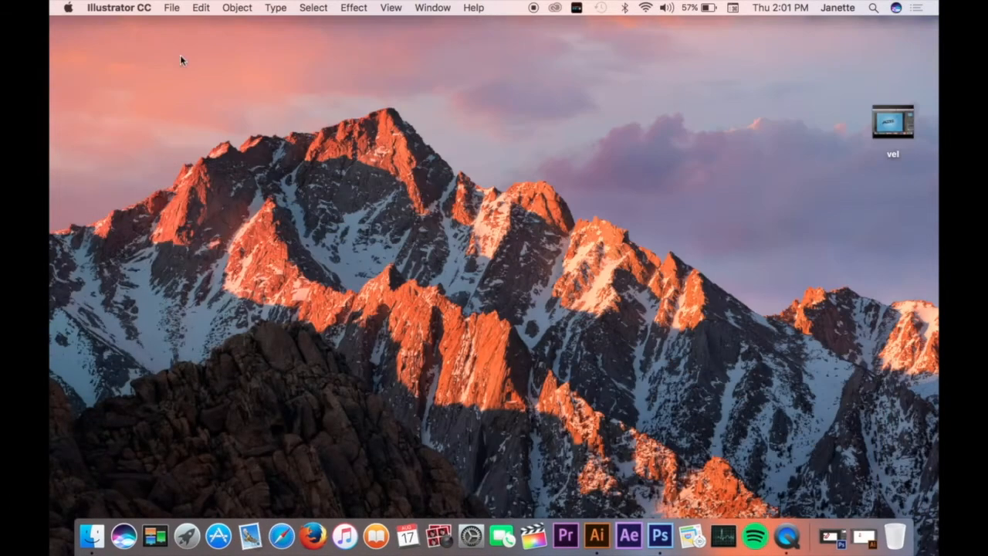
{"action": "left_click", "coordinate": [832, 536]}
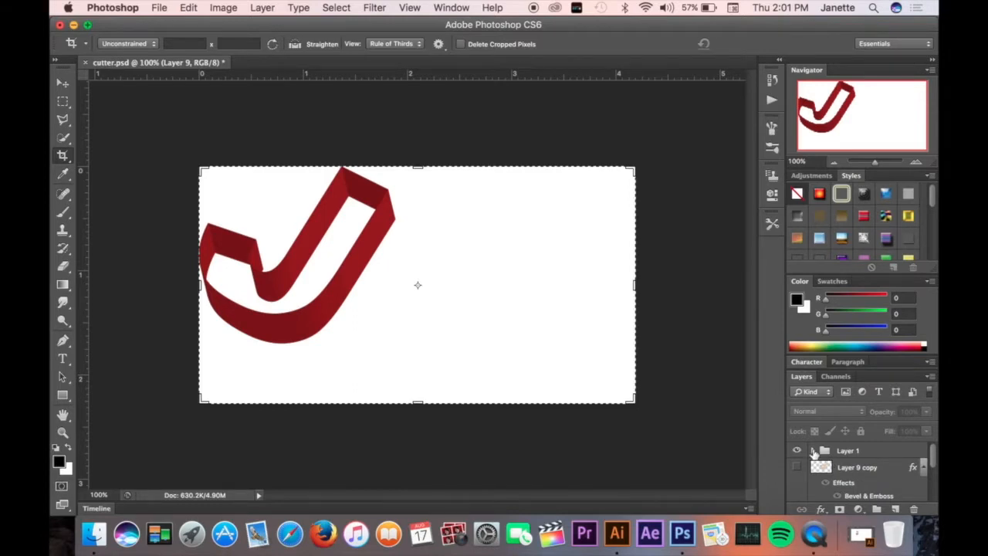
{"action": "left_click", "coordinate": [813, 452]}
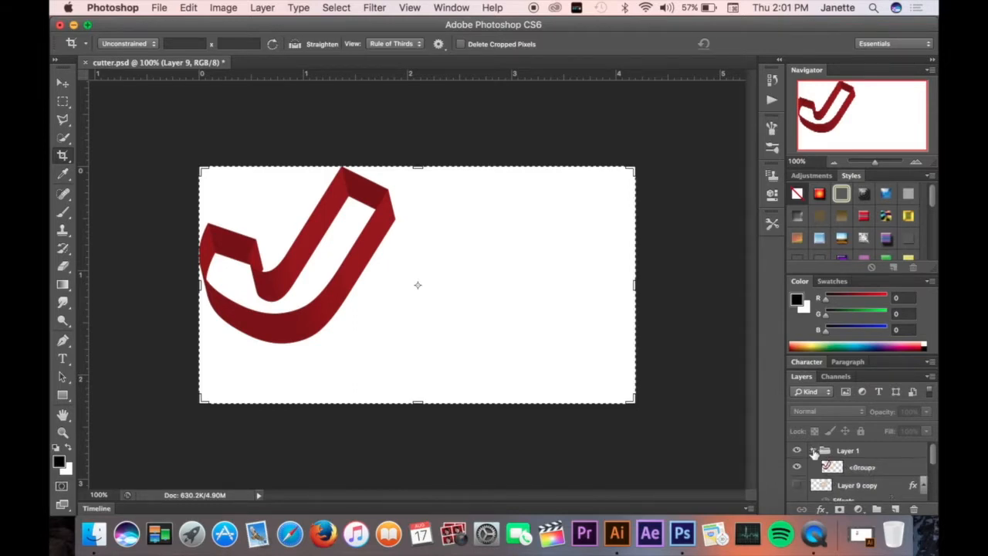
{"action": "left_click", "coordinate": [863, 471]}
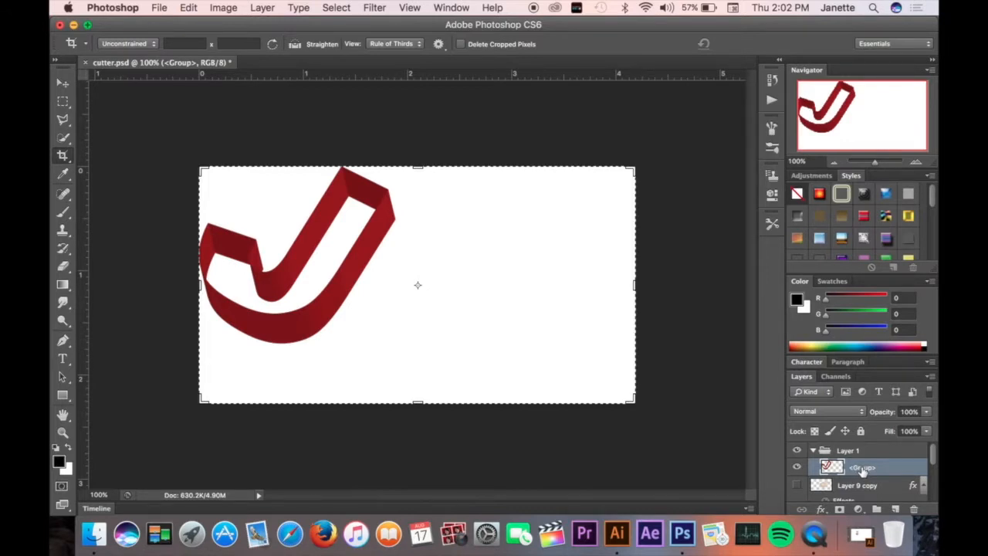
Try repositioning the hollow letter J with Free Transform
{"action": "key", "text": "ctrl+t"}
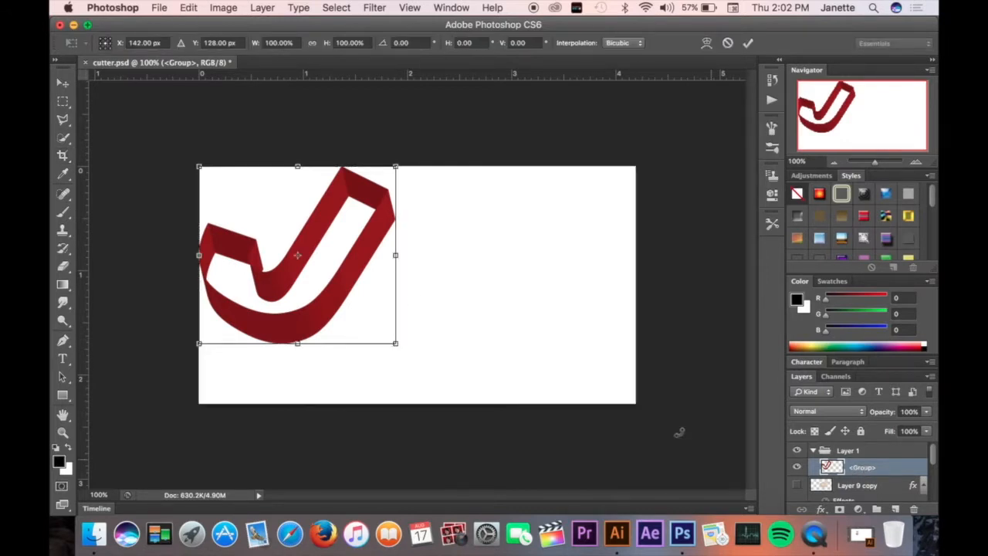
{"action": "mouse_move", "coordinate": [332, 283]}
{"action": "left_mouse_down"}
{"action": "mouse_move", "coordinate": [349, 284]}
{"action": "mouse_move", "coordinate": [325, 284]}
{"action": "left_mouse_up"}
{"action": "key", "text": "c"}
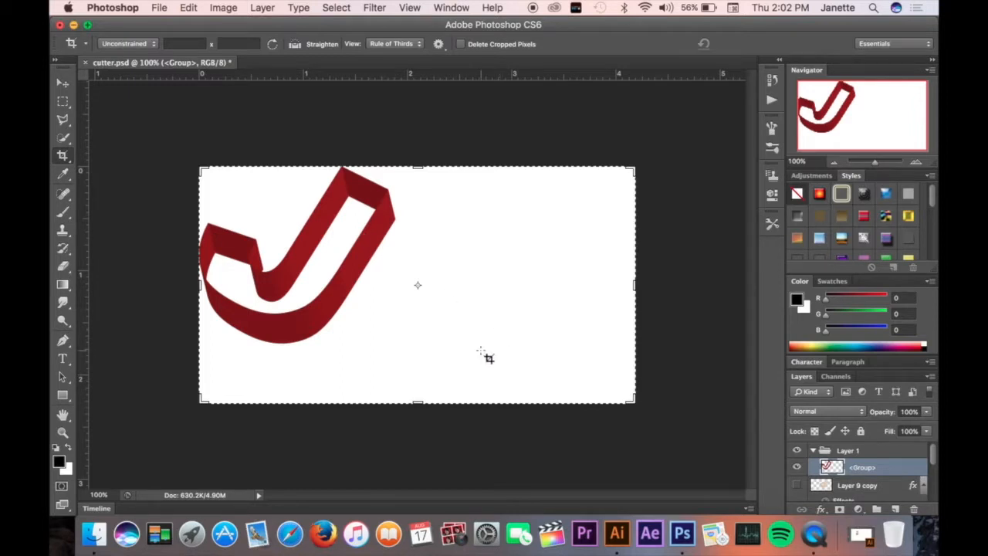
Turn on the visibility of the dough texture on Layer 9
{"action": "scroll", "coordinate": [850, 495], "scroll_direction": "down", "scroll_amount": 5}
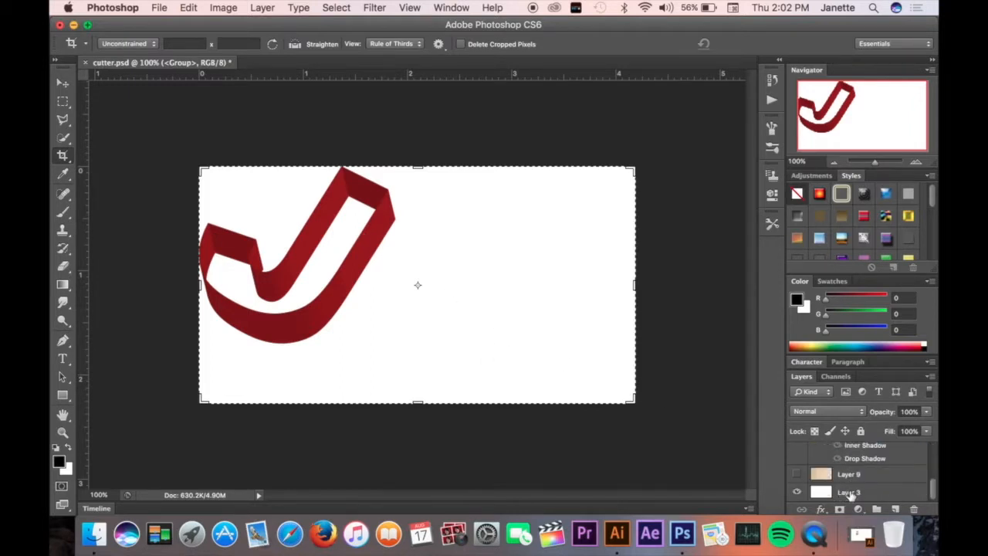
{"action": "left_click", "coordinate": [797, 475]}
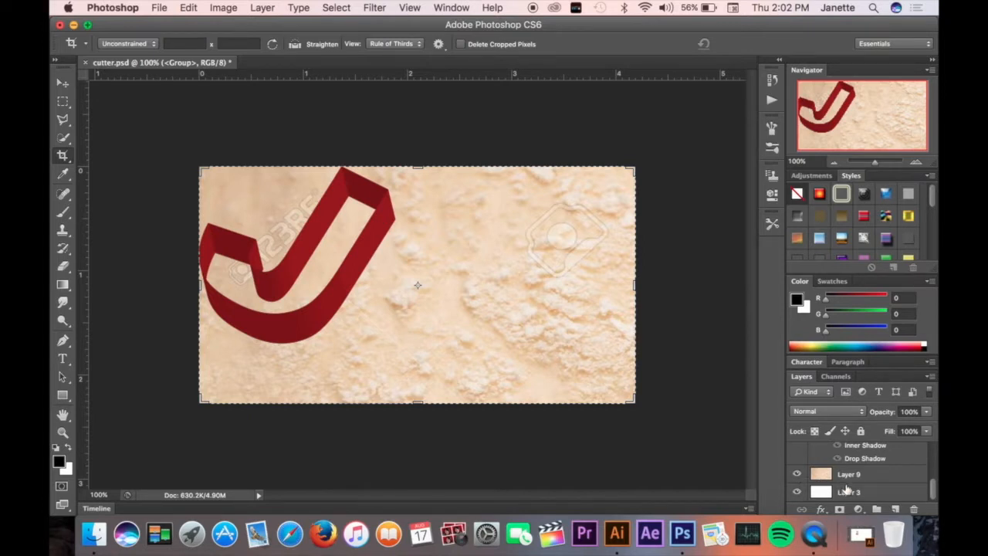
{"action": "scroll", "coordinate": [847, 490], "scroll_direction": "up", "scroll_amount": 3}
{"action": "scroll", "coordinate": [847, 485], "scroll_direction": "down", "scroll_amount": 1}
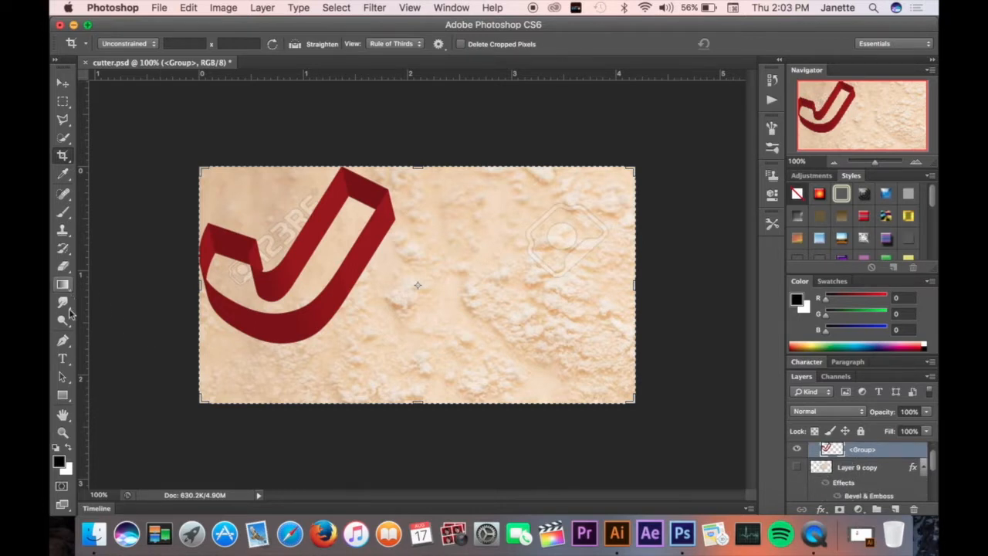
Add a black text letter J in 130 pt Arial Black beside the red J and move it slightly lower
{"action": "left_click", "coordinate": [64, 360]}
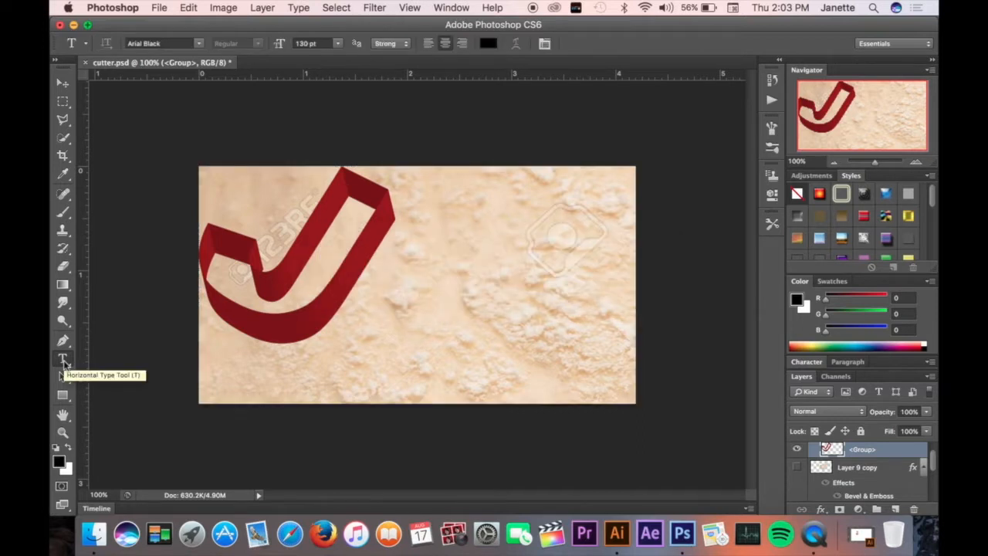
{"action": "left_click", "coordinate": [421, 314]}
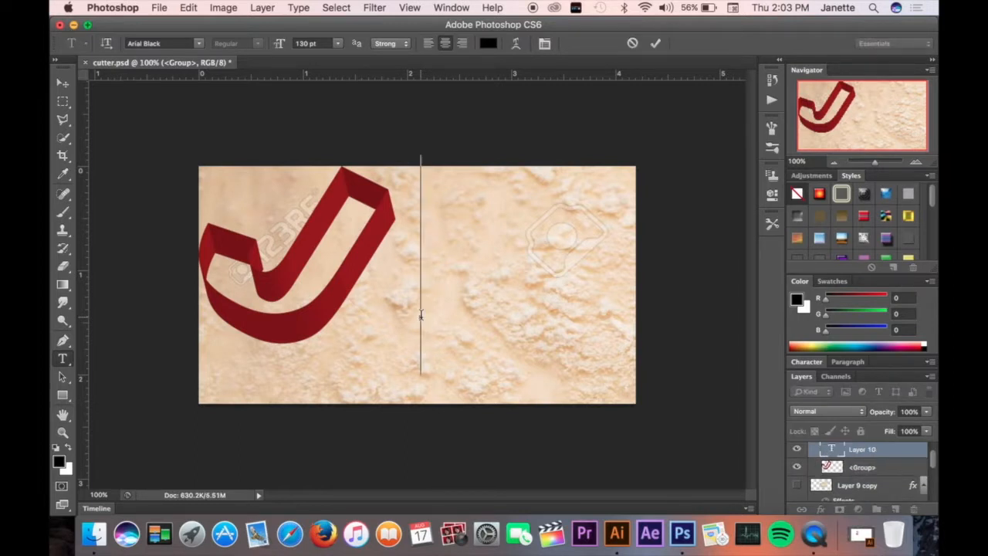
{"action": "type", "text": "J"}
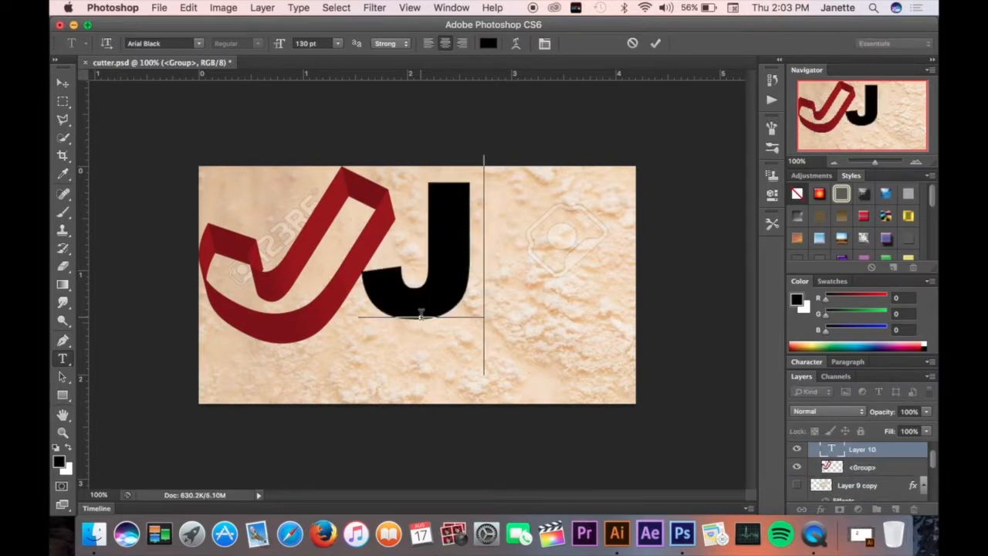
{"action": "left_click", "coordinate": [64, 86]}
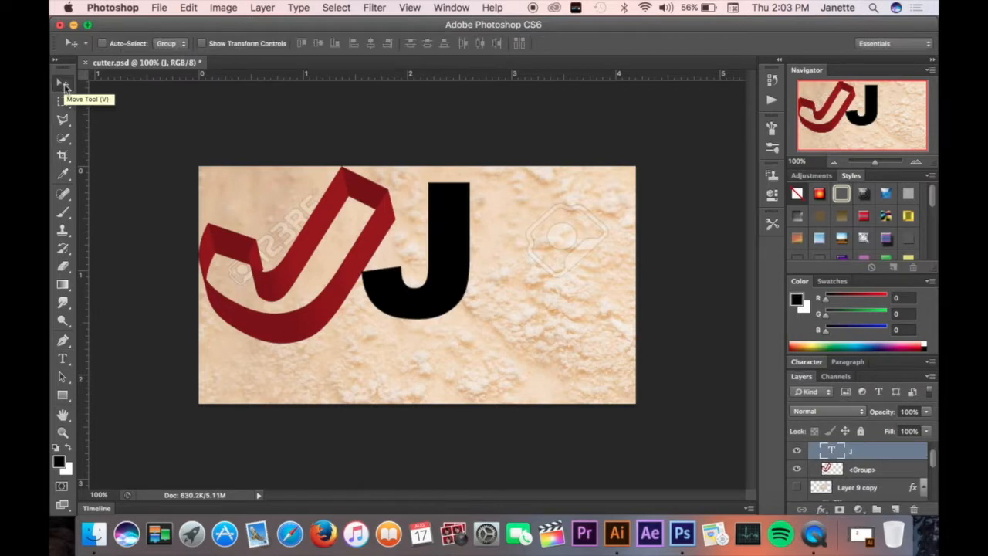
{"action": "left_click_drag", "start_coordinate": [438, 291], "coordinate": [435, 331]}
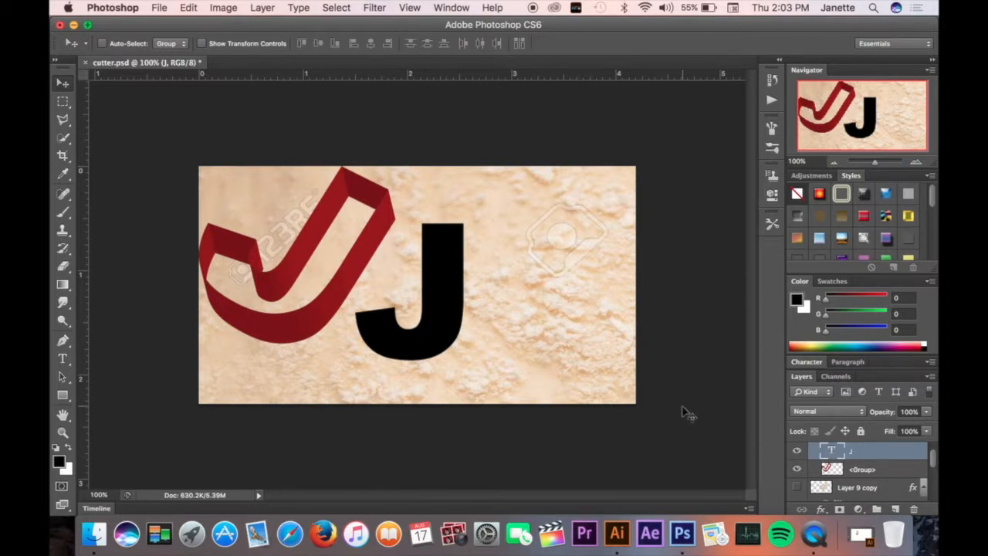
Duplicate the dough texture Layer 9
{"action": "scroll", "coordinate": [807, 473], "scroll_direction": "down", "scroll_amount": 3}
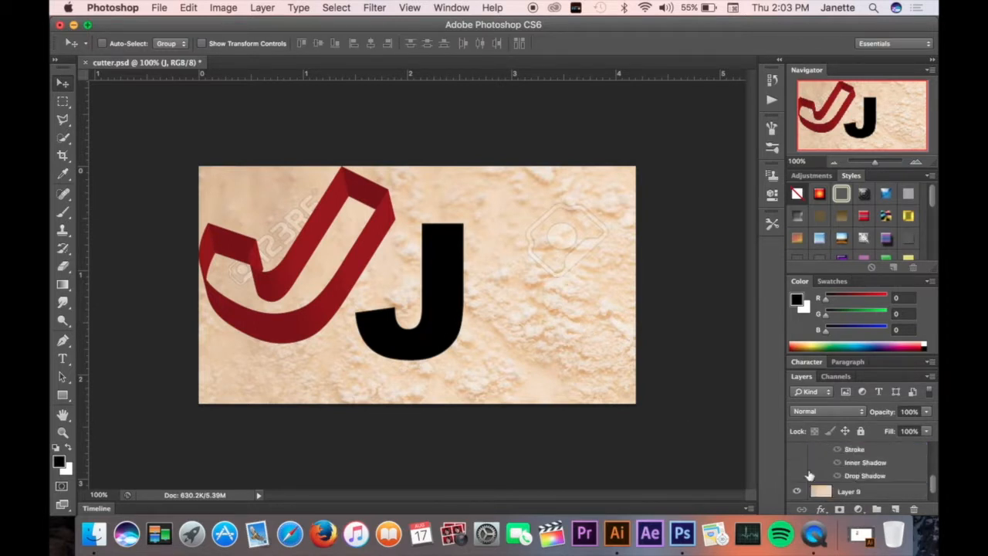
{"action": "left_click", "coordinate": [860, 479]}
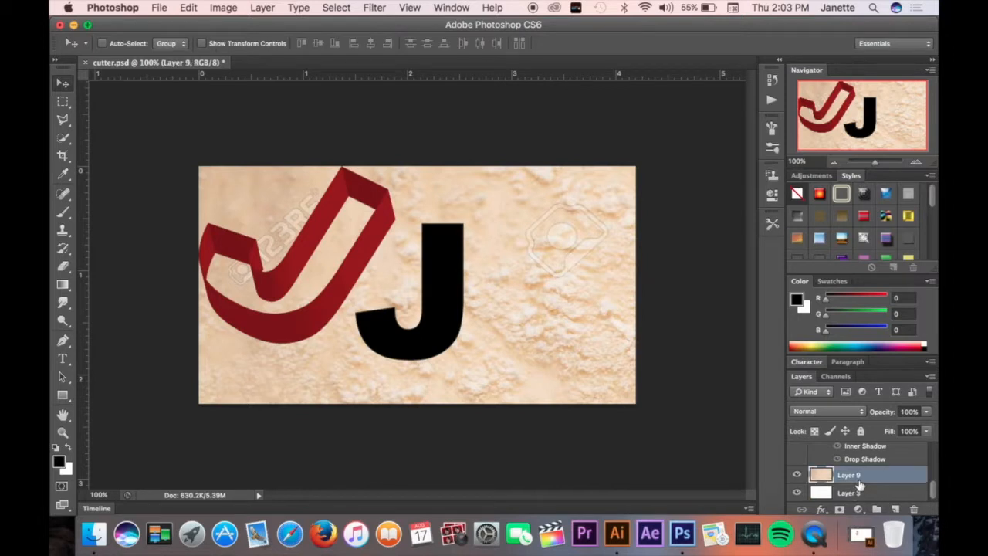
{"action": "key", "text": "super+j"}
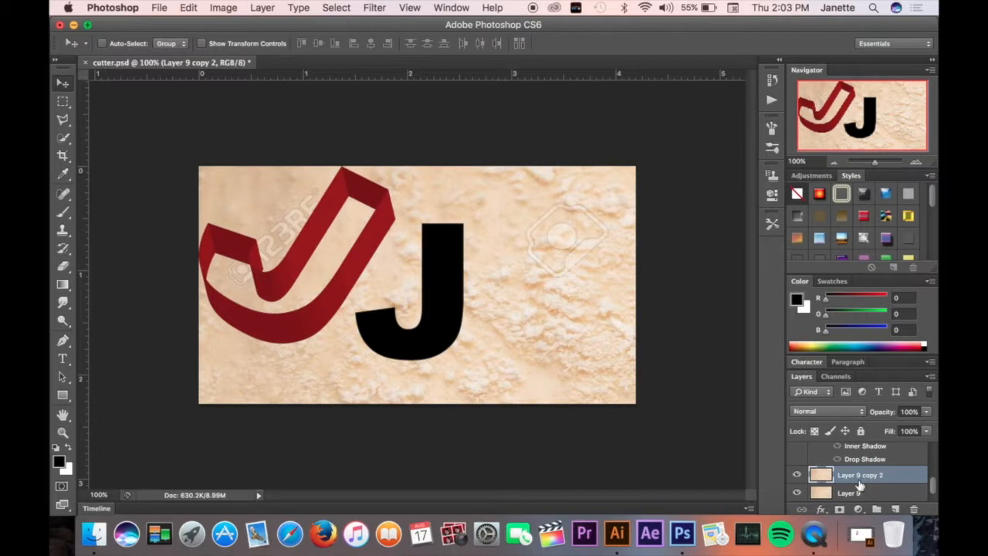
Load the text letter J's outline as a selection and add it as a layer mask on Layer 9 copy 2
{"action": "scroll", "coordinate": [860, 485], "scroll_direction": "up", "scroll_amount": 3}
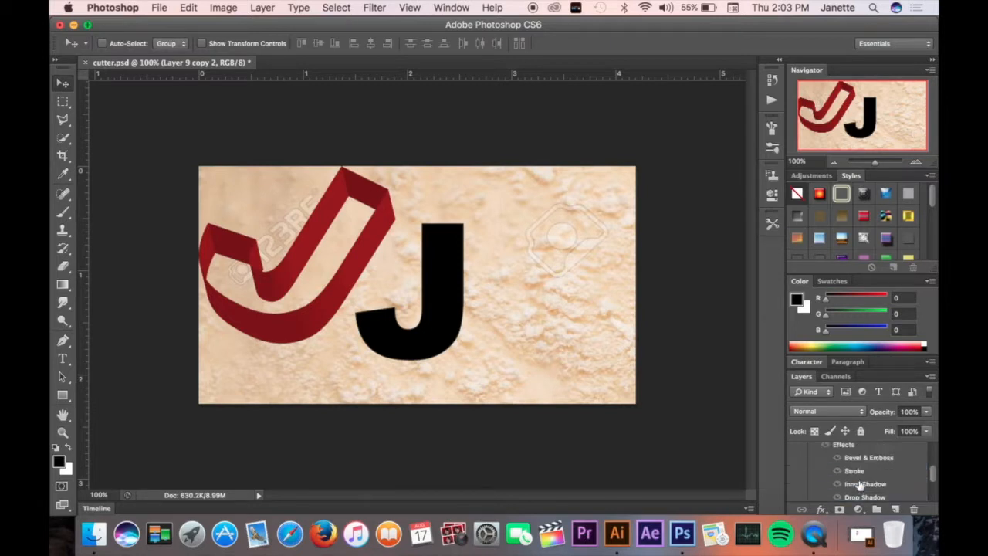
{"action": "scroll", "coordinate": [820, 485], "scroll_direction": "up", "scroll_amount": 1}
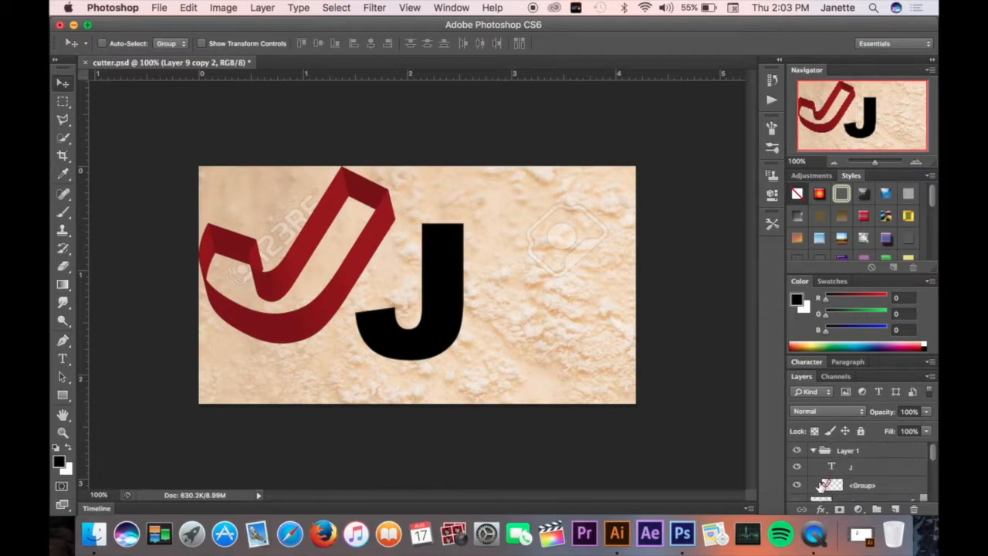
{"action": "left_click", "coordinate": [832, 468], "text": "super"}
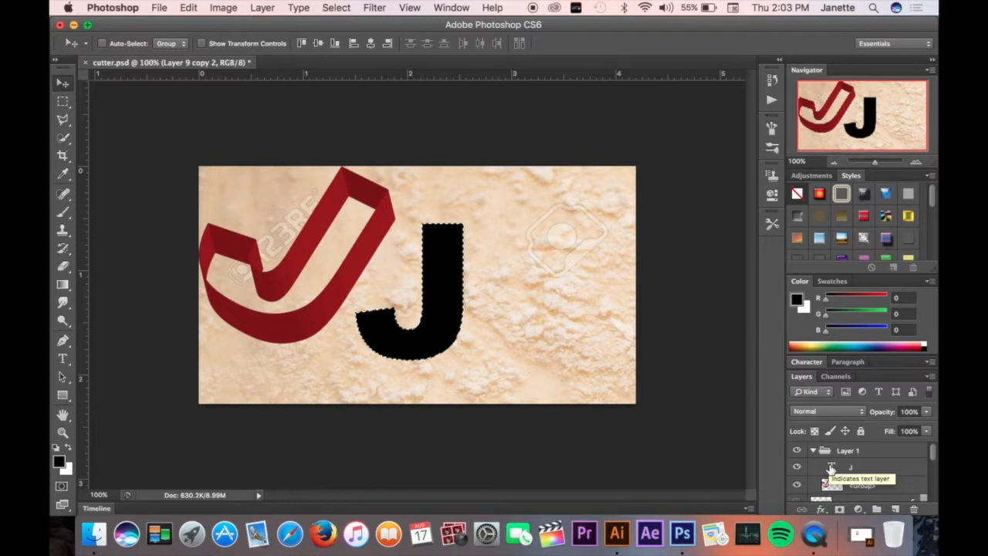
{"action": "scroll", "coordinate": [832, 468], "scroll_direction": "down", "scroll_amount": 5}
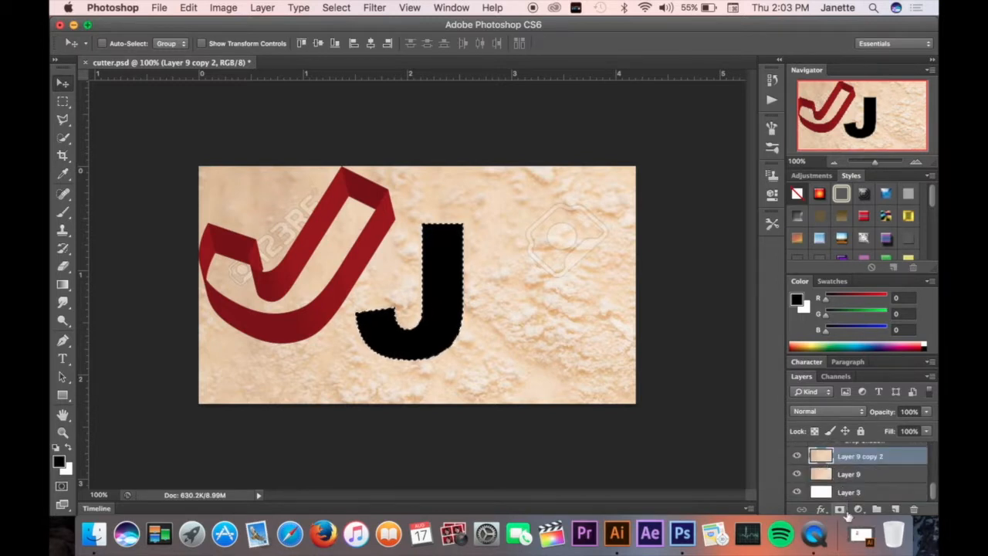
{"action": "left_click", "coordinate": [841, 511]}
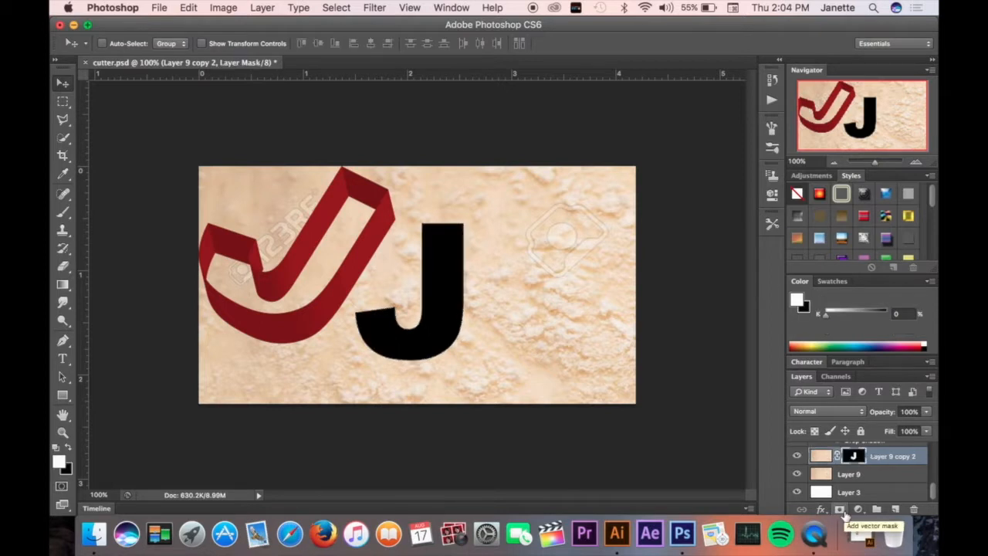
Delete the J text layer from the Layer 1 group
{"action": "scroll", "coordinate": [857, 475], "scroll_direction": "up", "scroll_amount": 5}
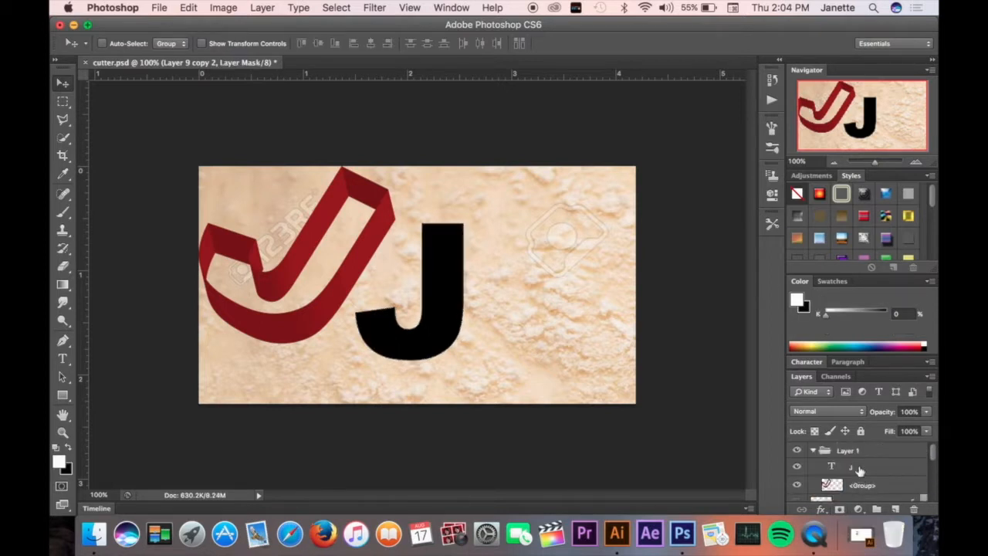
{"action": "left_click", "coordinate": [861, 469]}
{"action": "key", "text": "Delete"}
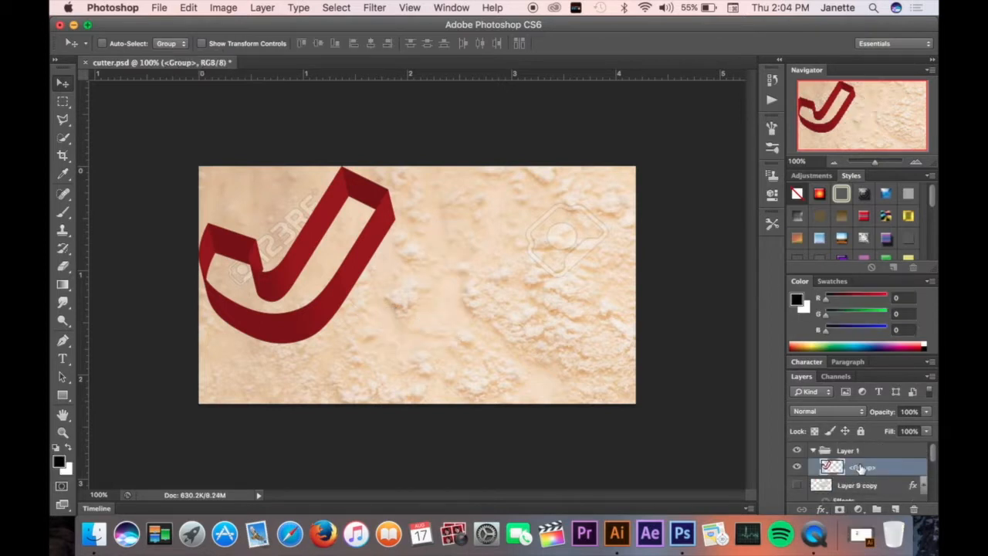
Hide Layer 9 to check the masked dough letter J on white, and show the layer again
{"action": "scroll", "coordinate": [857, 471], "scroll_direction": "down", "scroll_amount": 5}
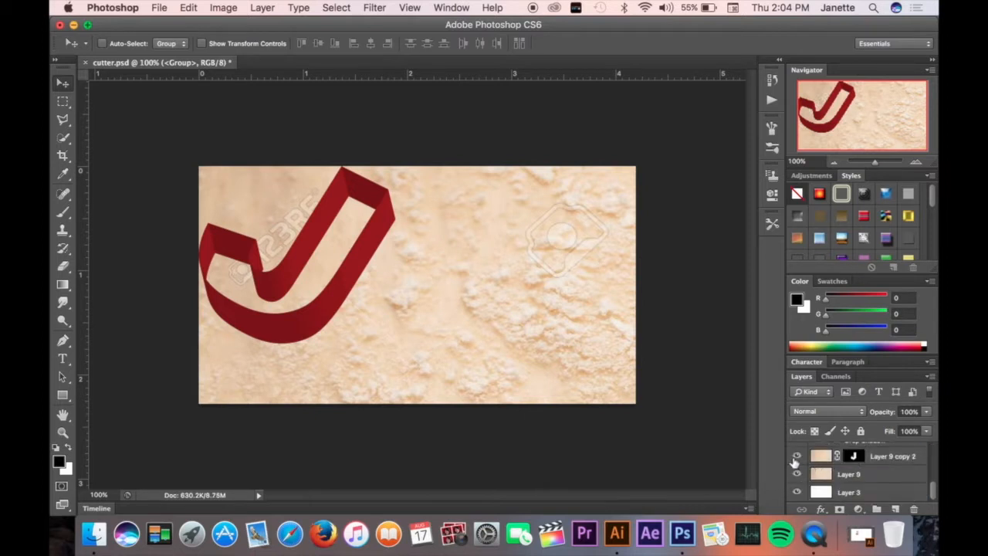
{"action": "left_click", "coordinate": [797, 474]}
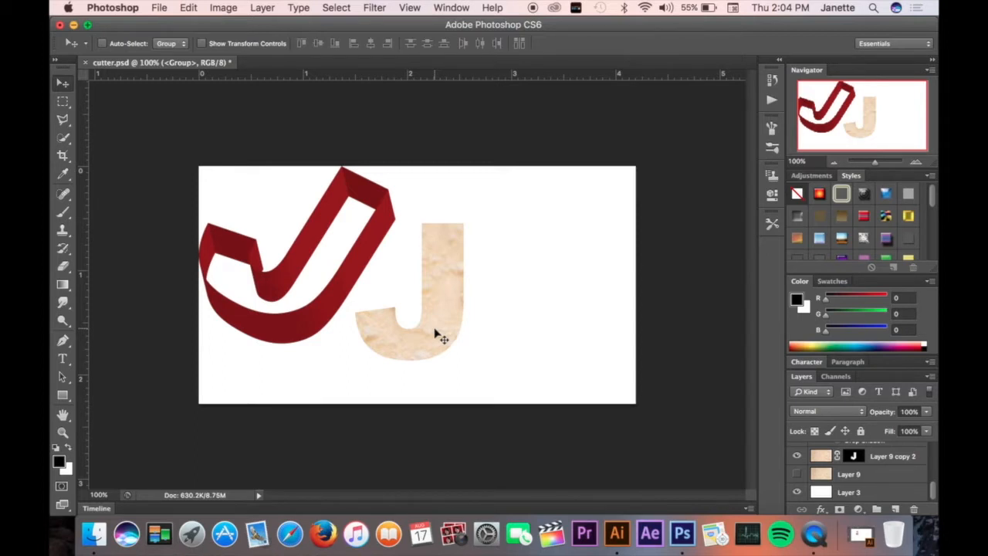
{"action": "left_click", "coordinate": [797, 475]}
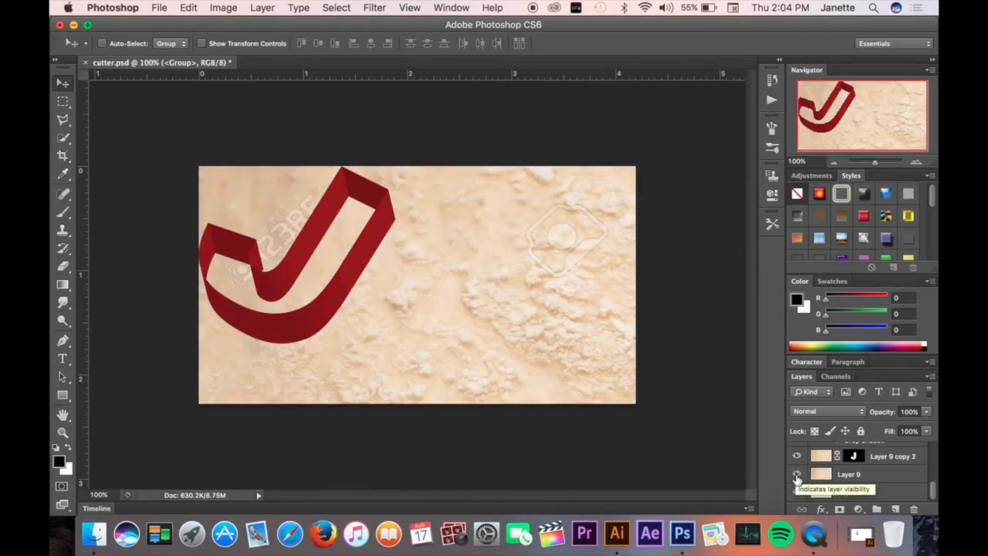
Apply the J-shaped layer mask on Layer 9 copy 2, and delete that layer
{"action": "left_click", "coordinate": [854, 457]}
{"action": "right_click", "coordinate": [856, 458]}
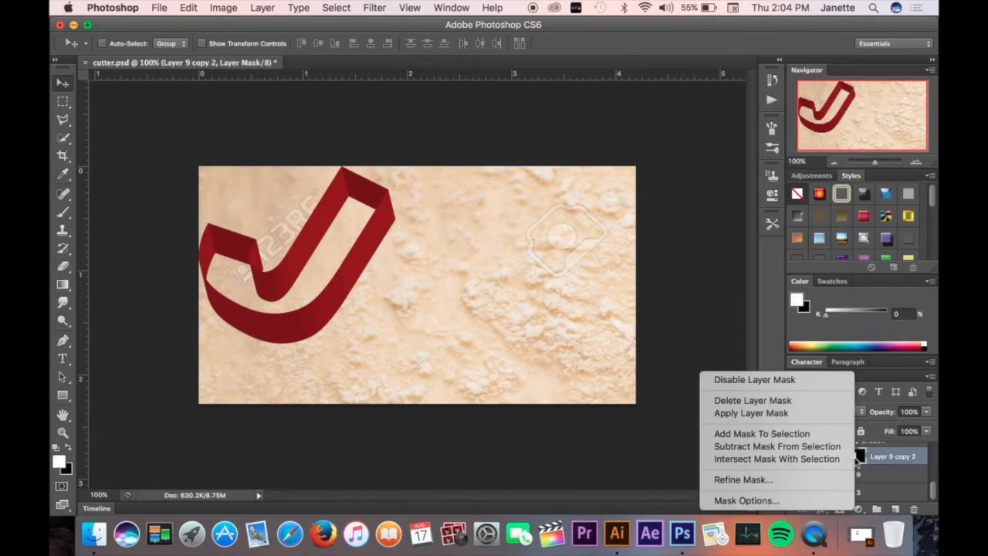
{"action": "left_click", "coordinate": [786, 414]}
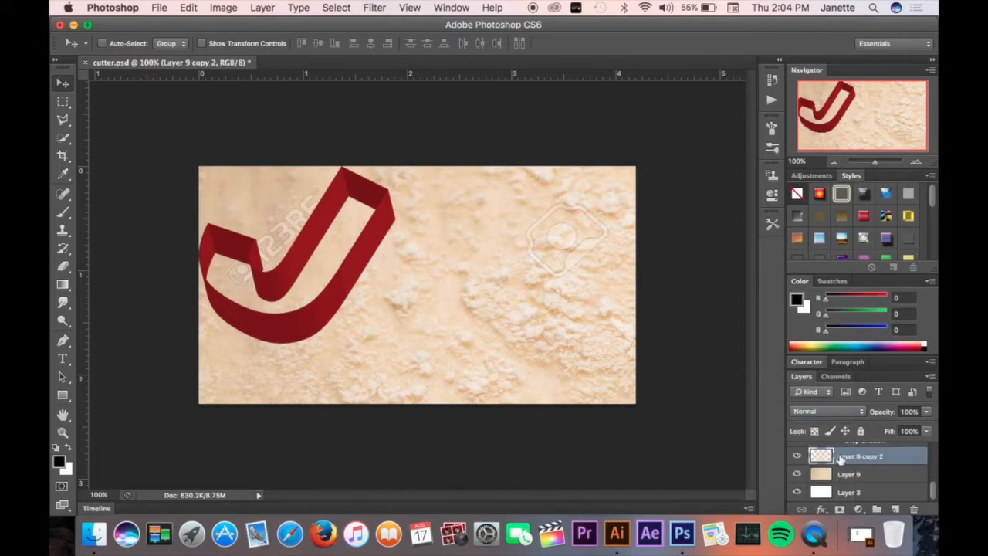
{"action": "key", "text": "BackSpace"}
Open the layer style of Layer 9 copy and review its Bevel & Emboss settings and shadow color
{"action": "scroll", "coordinate": [843, 463], "scroll_direction": "up", "scroll_amount": 3}
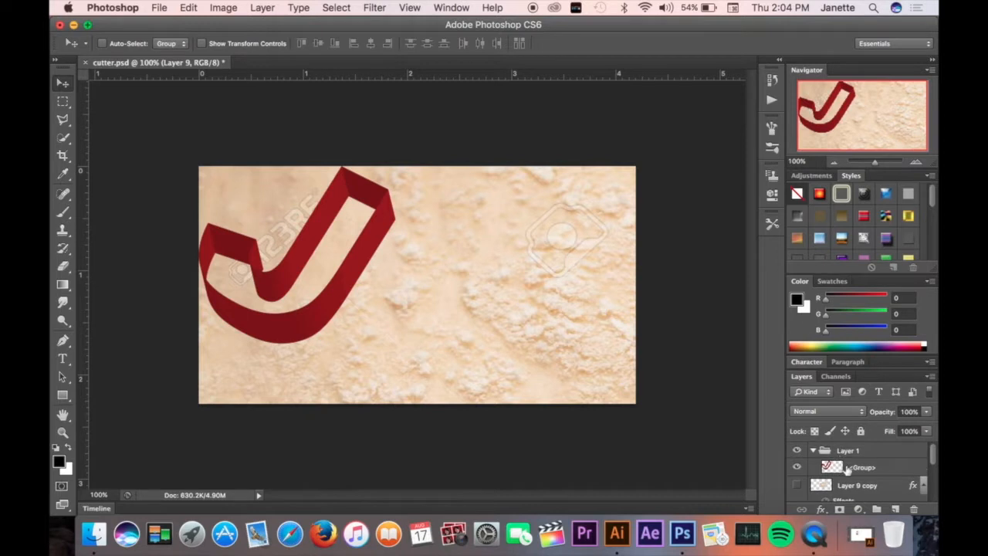
{"action": "double_click", "coordinate": [864, 450]}
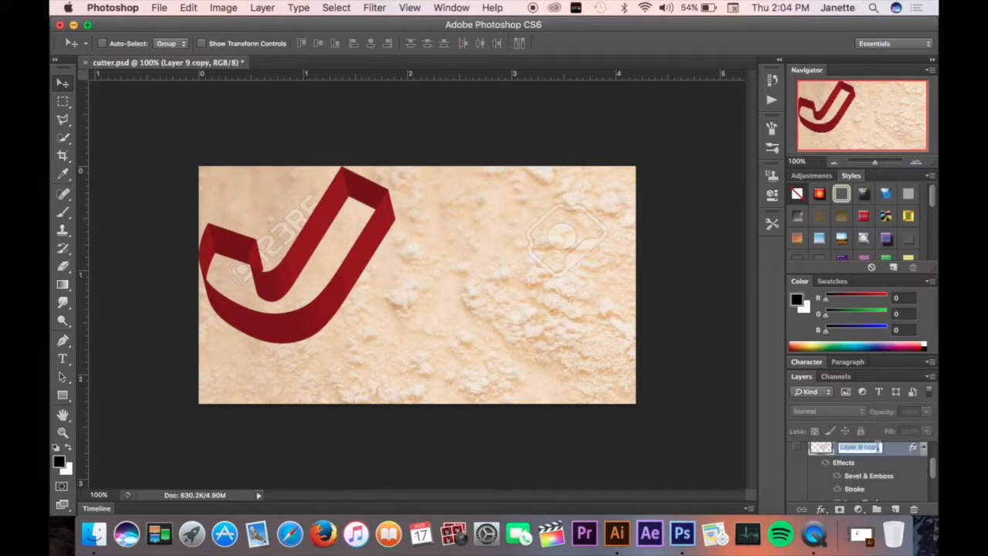
{"action": "double_click", "coordinate": [896, 454]}
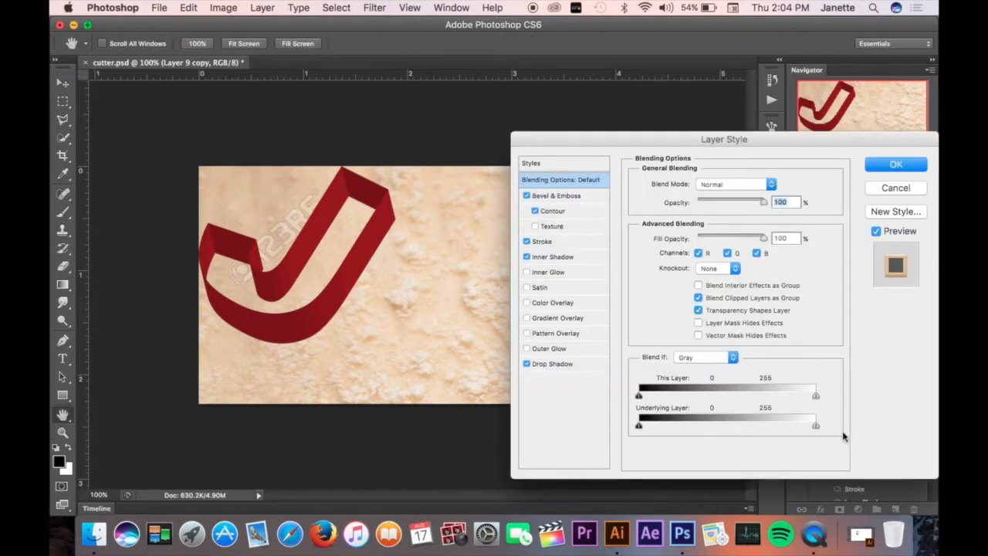
{"action": "left_click", "coordinate": [551, 198]}
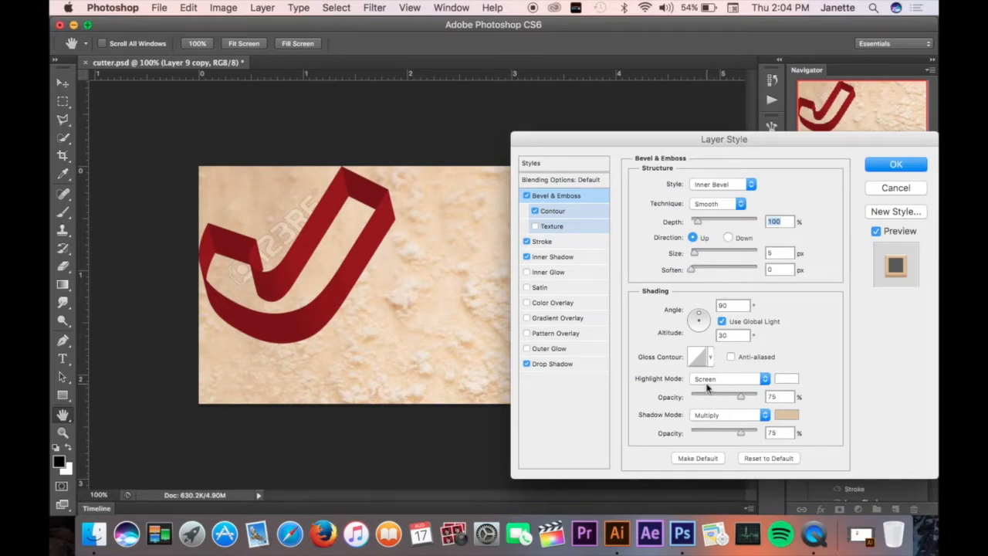
{"action": "left_click", "coordinate": [785, 417]}
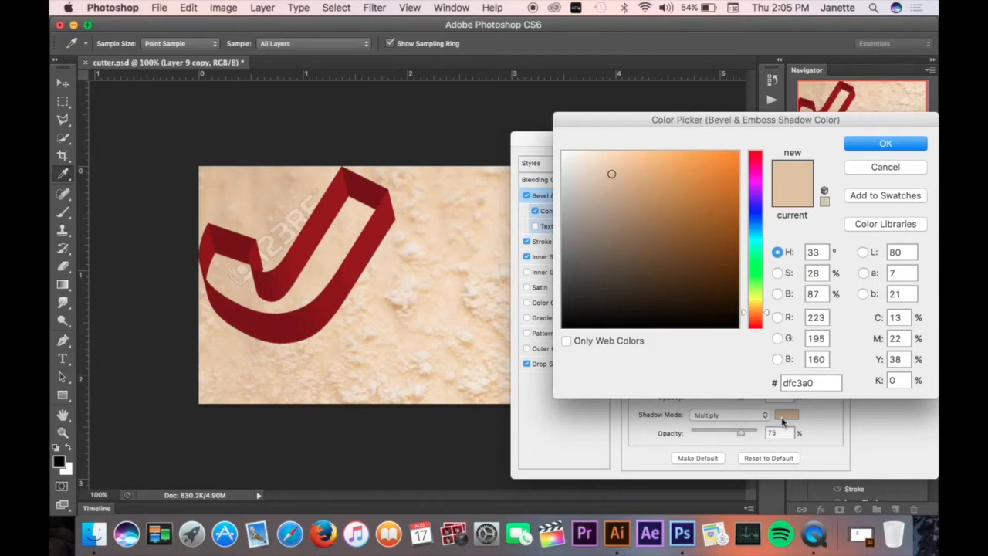
{"action": "key", "text": "Return"}
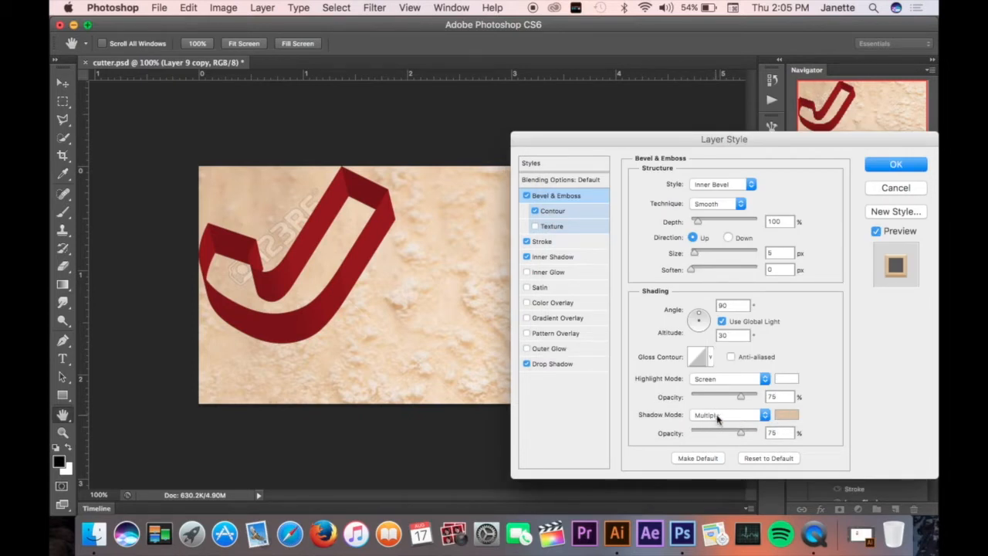
Review the Stroke, Inner Shadow and Drop Shadow settings of Layer 9 copy, including the drop shadow color, and close the layer style
{"action": "left_click", "coordinate": [585, 244]}
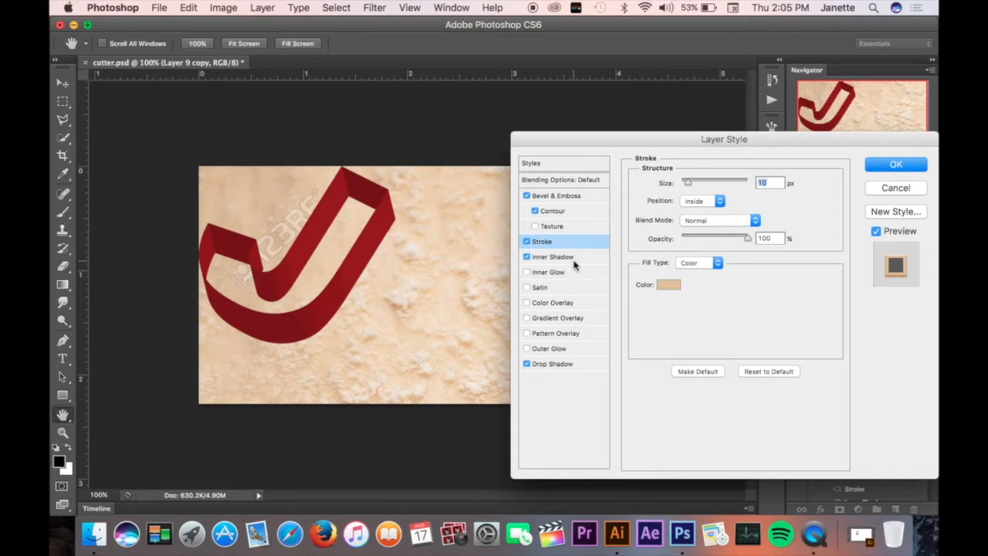
{"action": "left_click", "coordinate": [573, 261]}
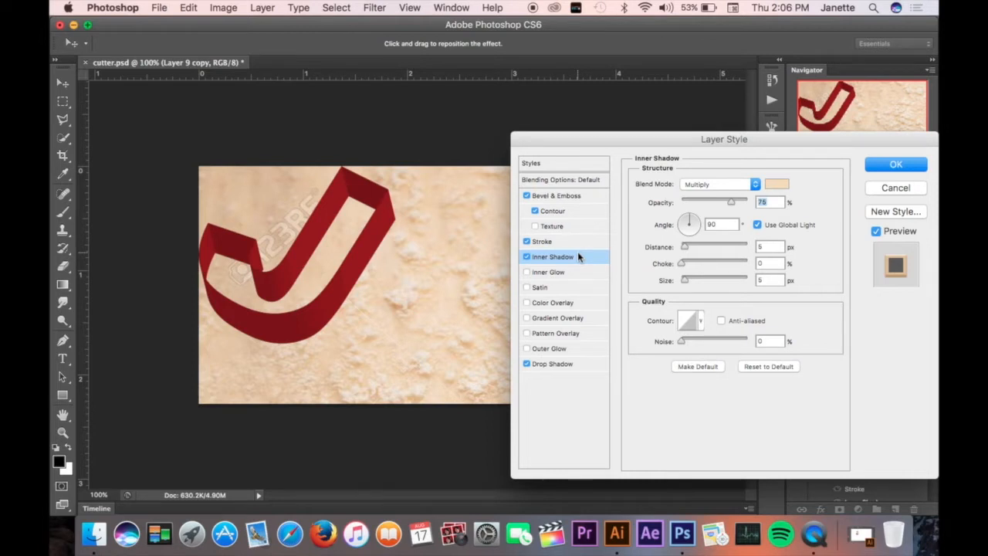
{"action": "left_click", "coordinate": [555, 369]}
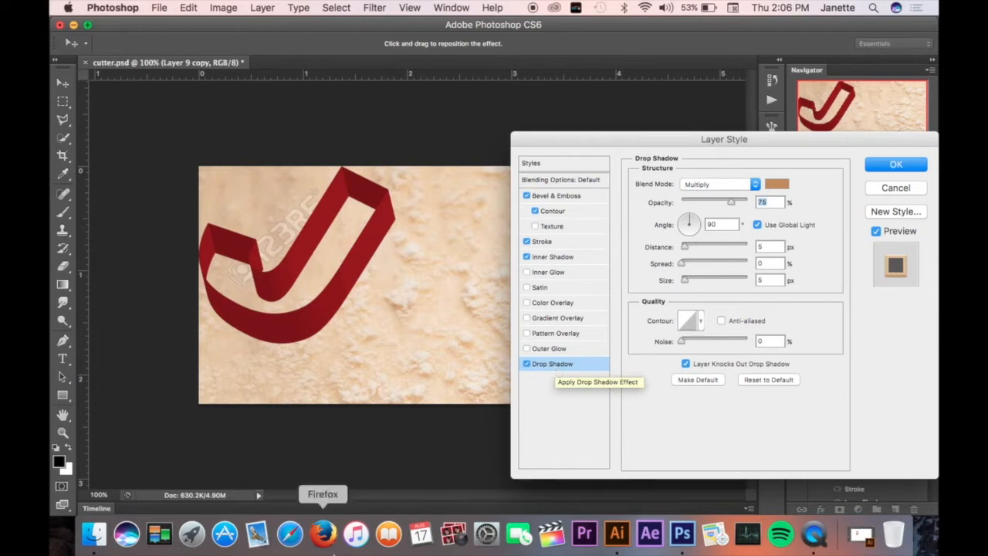
{"action": "left_click", "coordinate": [784, 185]}
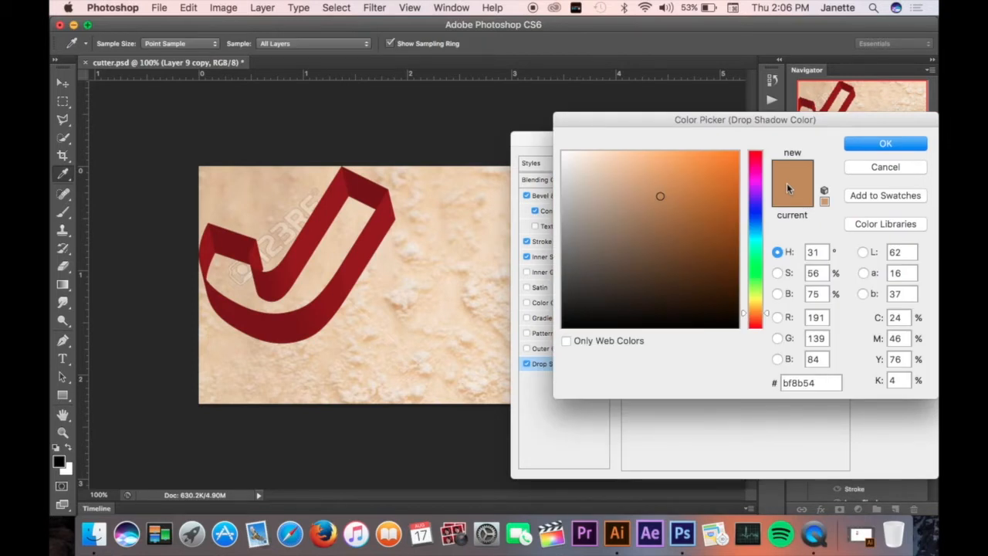
{"action": "key", "text": "Return"}
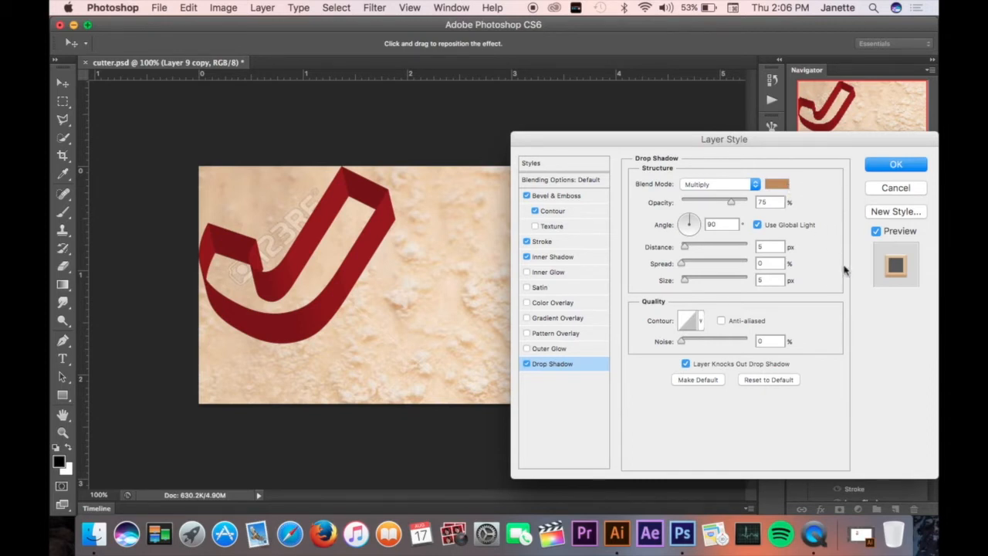
{"action": "key", "text": "Return"}
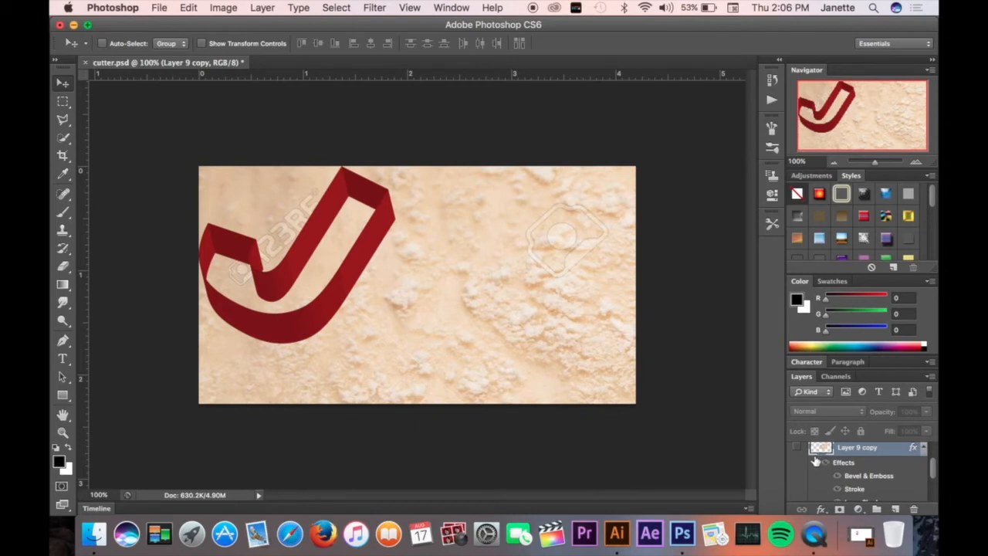
Show Layer 9 copy, and review its Stroke settings and the available stroke positions in the layer style
{"action": "left_click", "coordinate": [796, 449]}
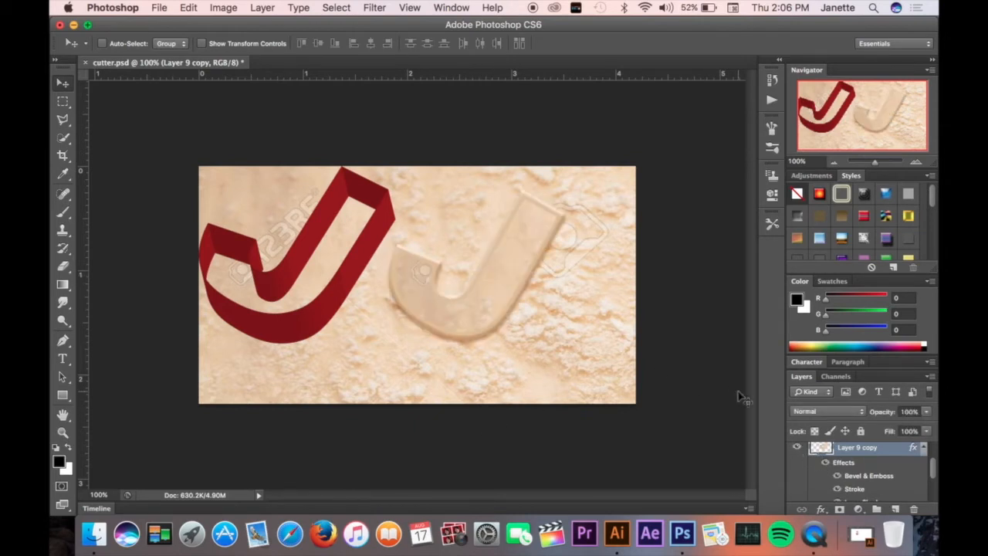
{"action": "double_click", "coordinate": [886, 456]}
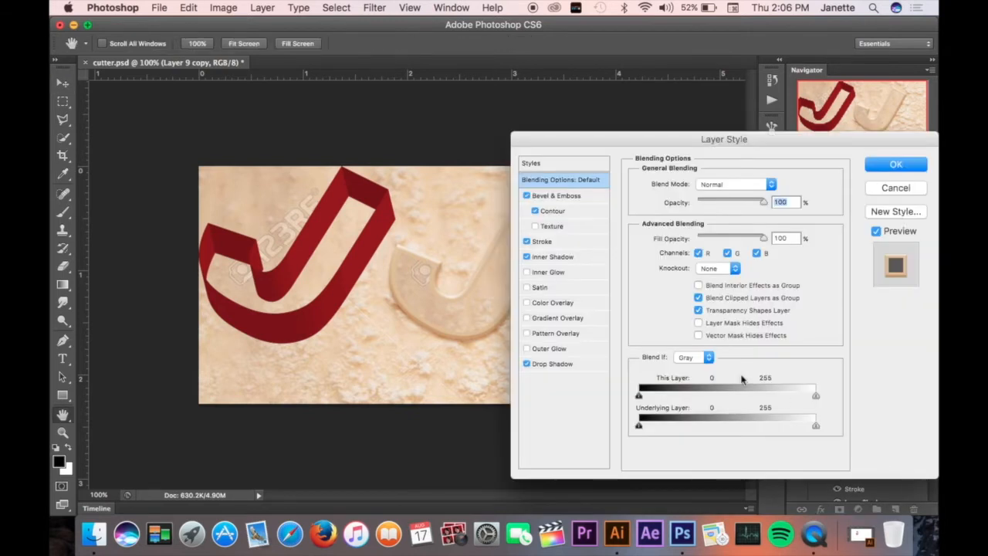
{"action": "left_click", "coordinate": [557, 245]}
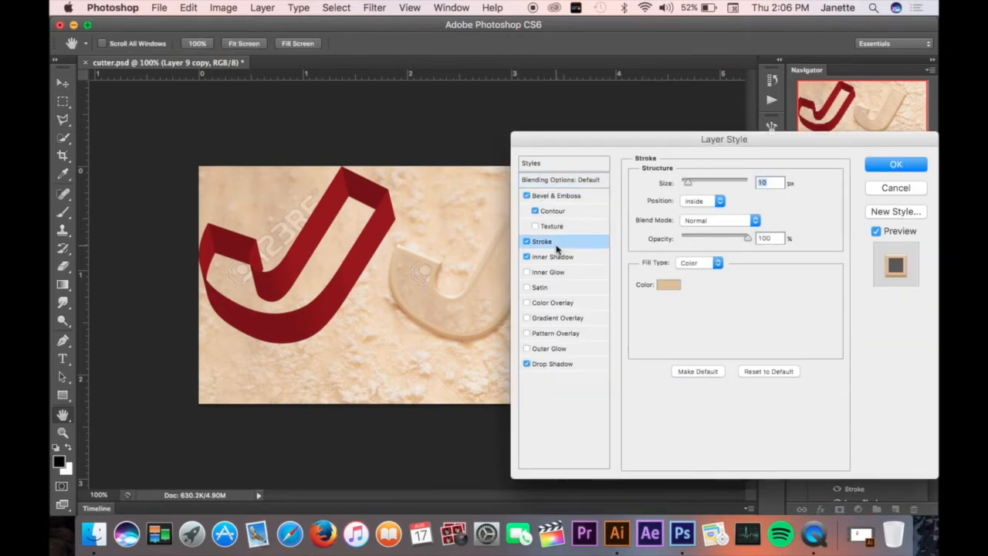
{"action": "left_click", "coordinate": [694, 205]}
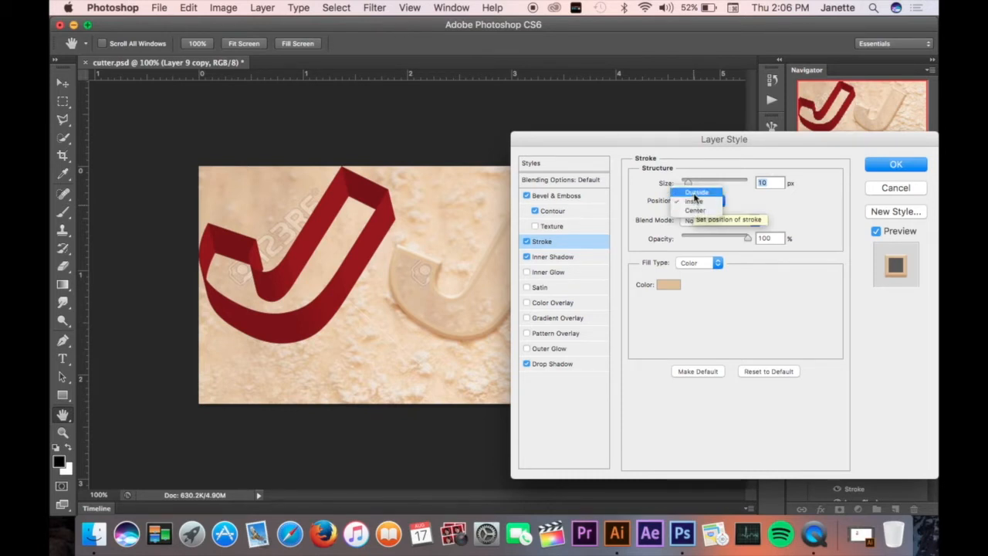
{"action": "left_click", "coordinate": [782, 219]}
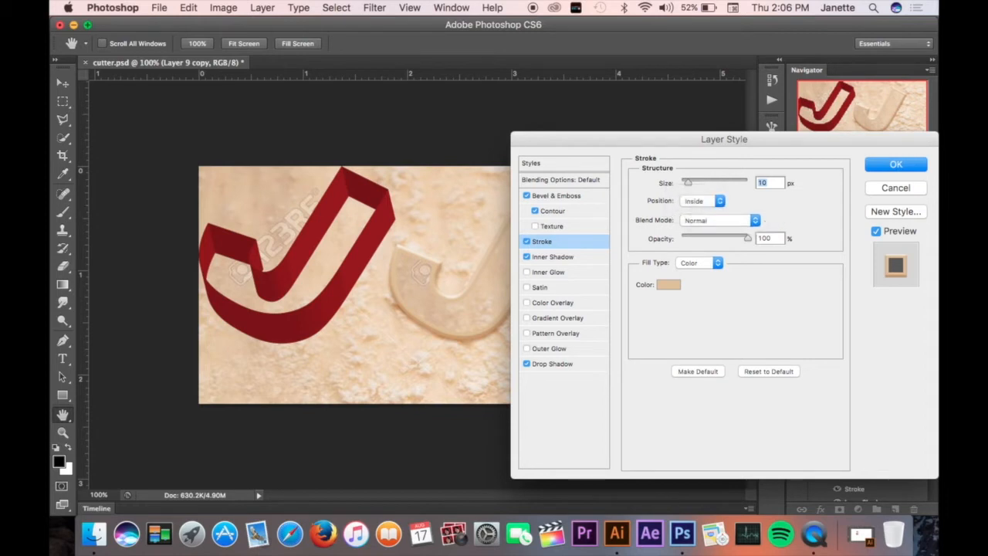
{"action": "key", "text": "Return"}
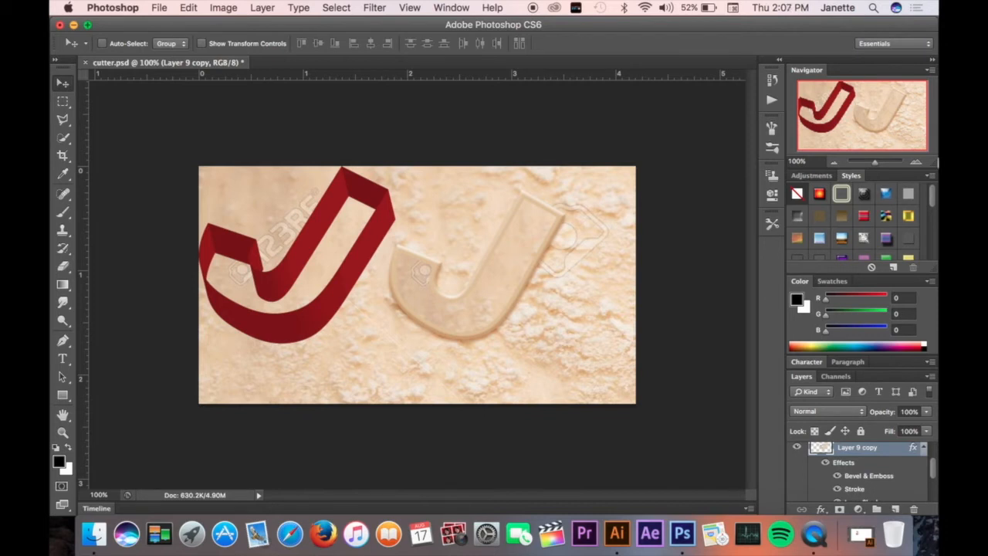
{"action": "scroll", "coordinate": [873, 475], "scroll_direction": "up", "scroll_amount": 2}
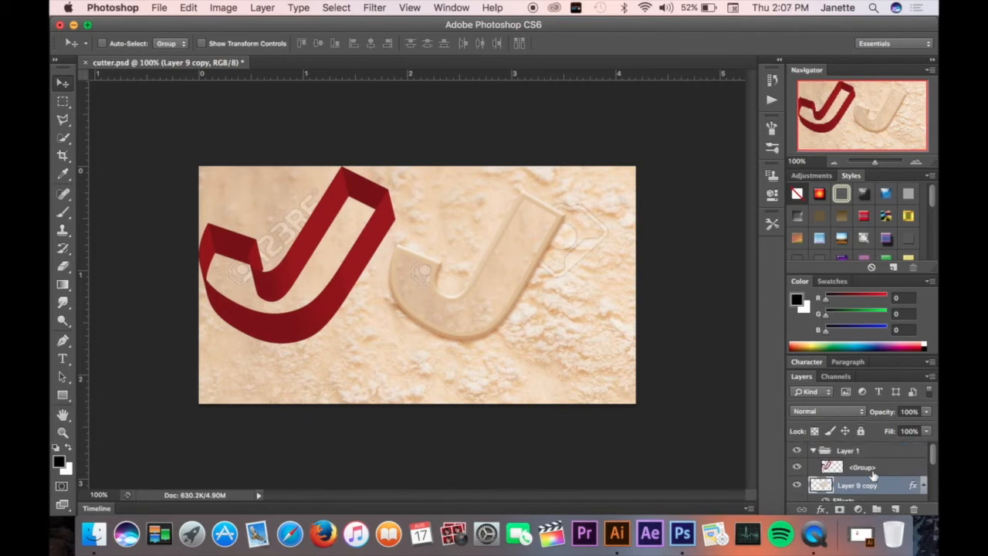